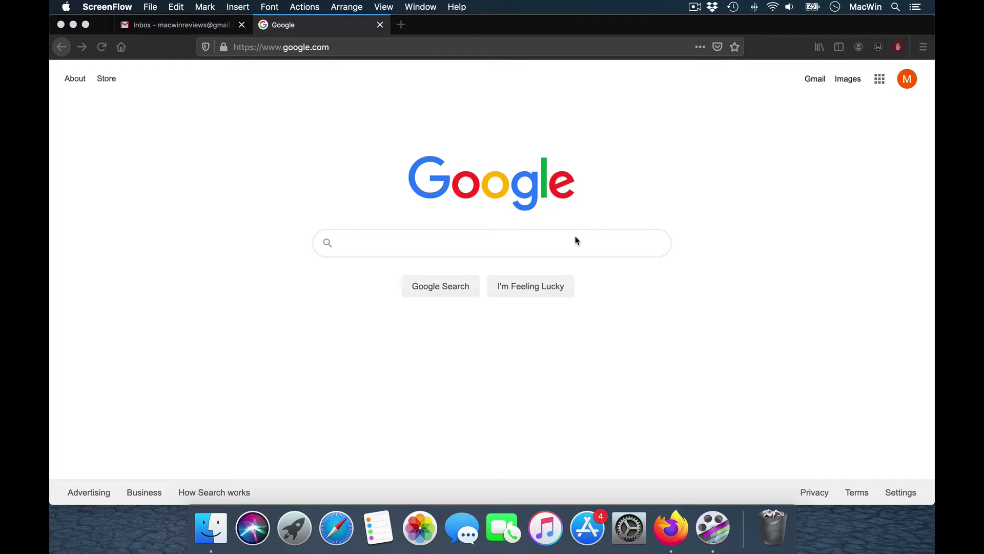
Make Firefox, showing the Google home page, the active window.
left_click(550, 240)
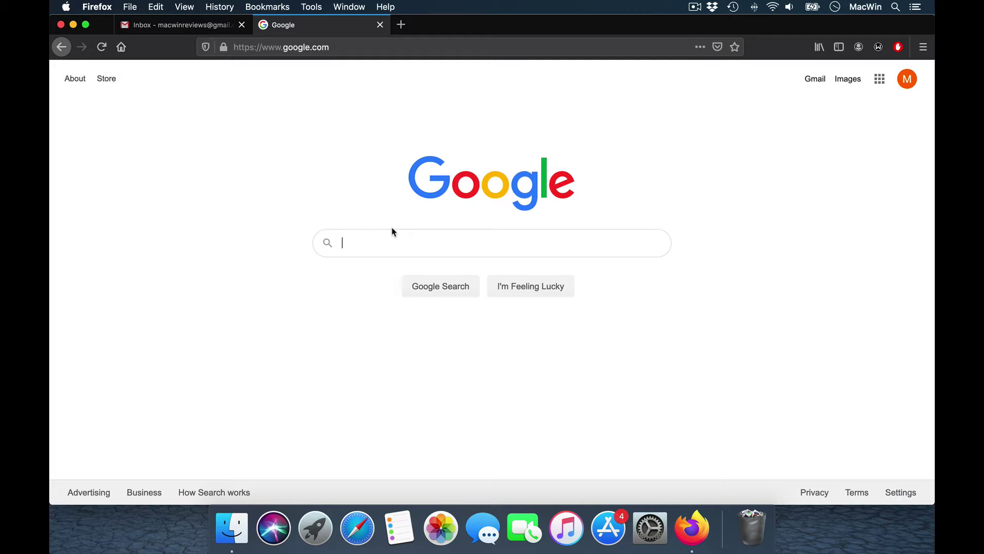
Go to mountainduck.io from the address bar suggestion for 'mountain'.
left_click(388, 41)
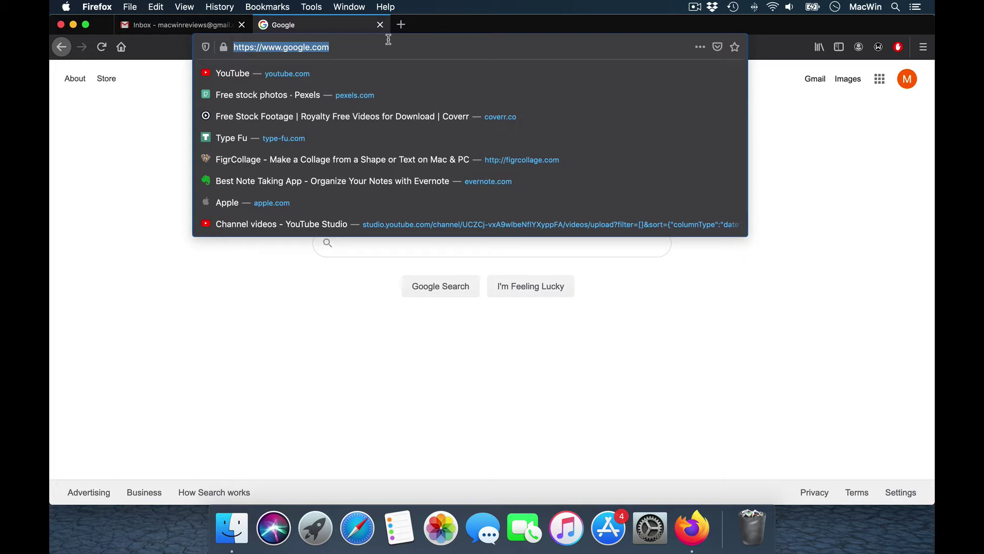
type("mountain")
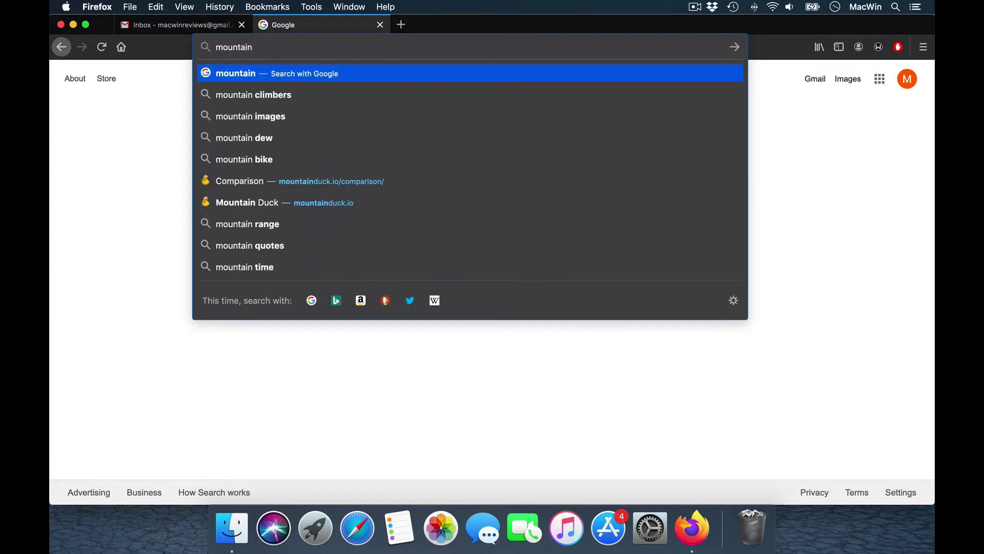
left_click(303, 202)
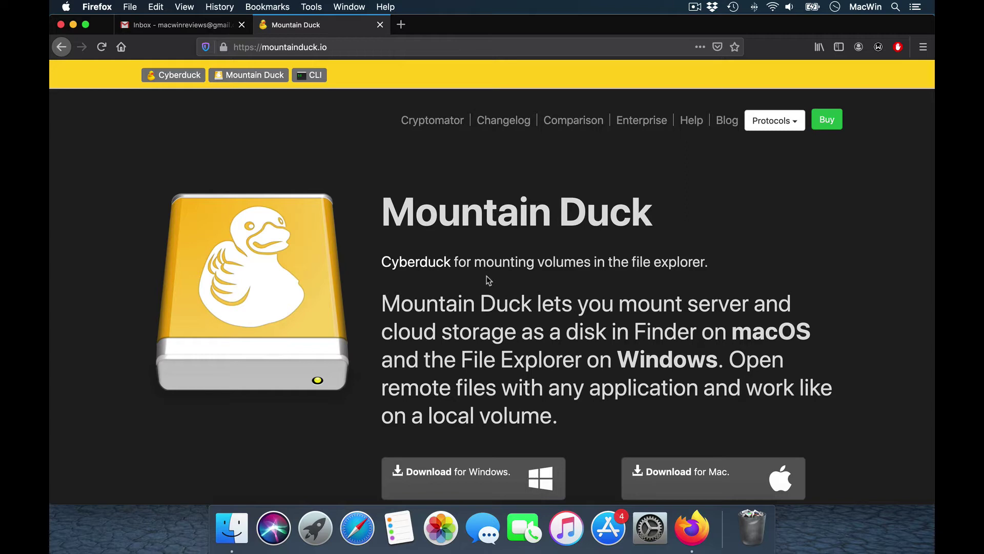
Scroll through the site's supported storage protocols, then back toward the page top.
scroll(488, 280, "down", 1)
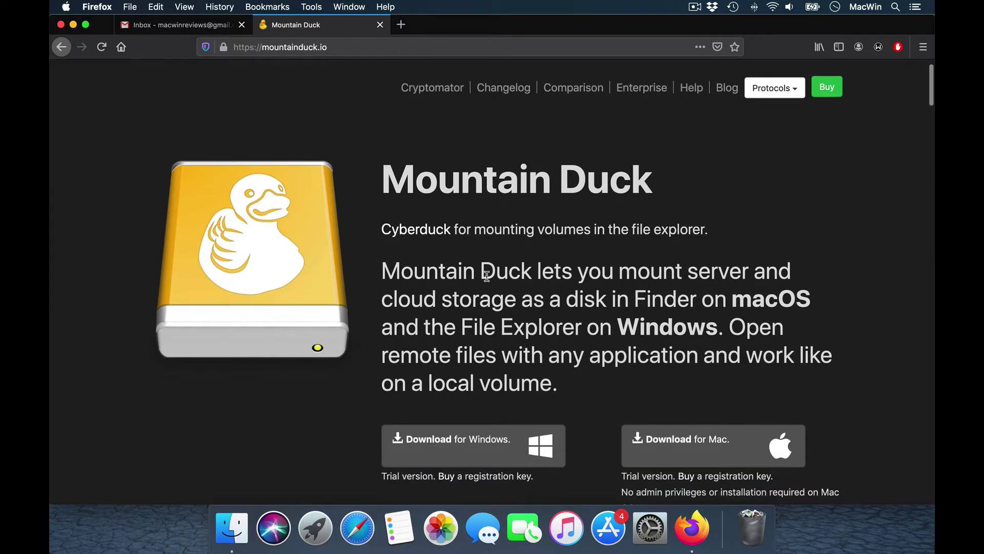
scroll(487, 275, "down", 10)
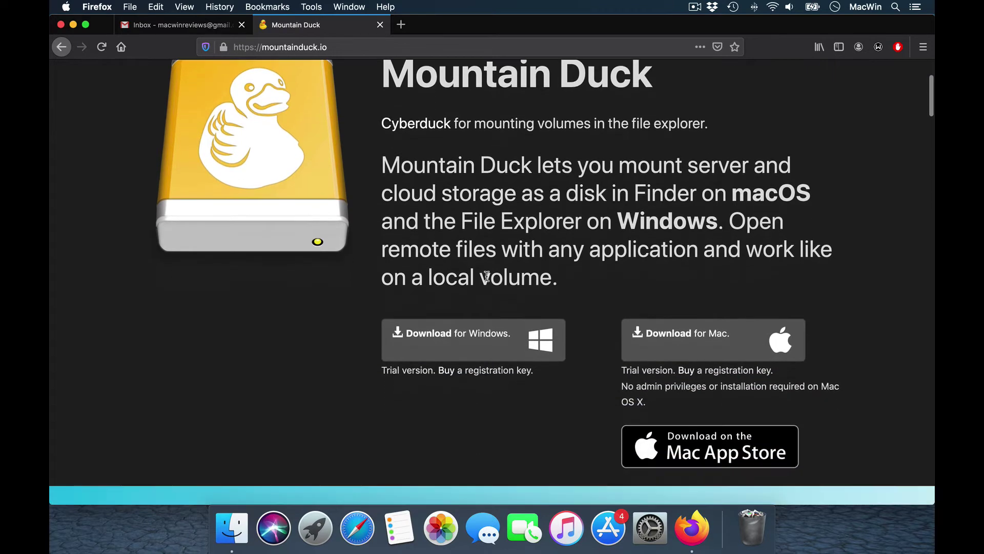
scroll(487, 275, "down", 15)
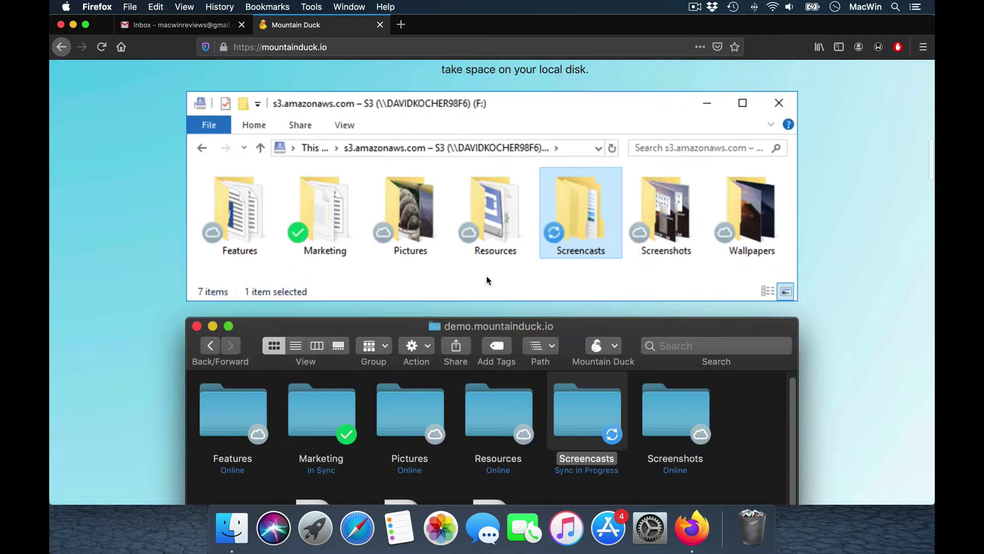
scroll(487, 276, "down", 14)
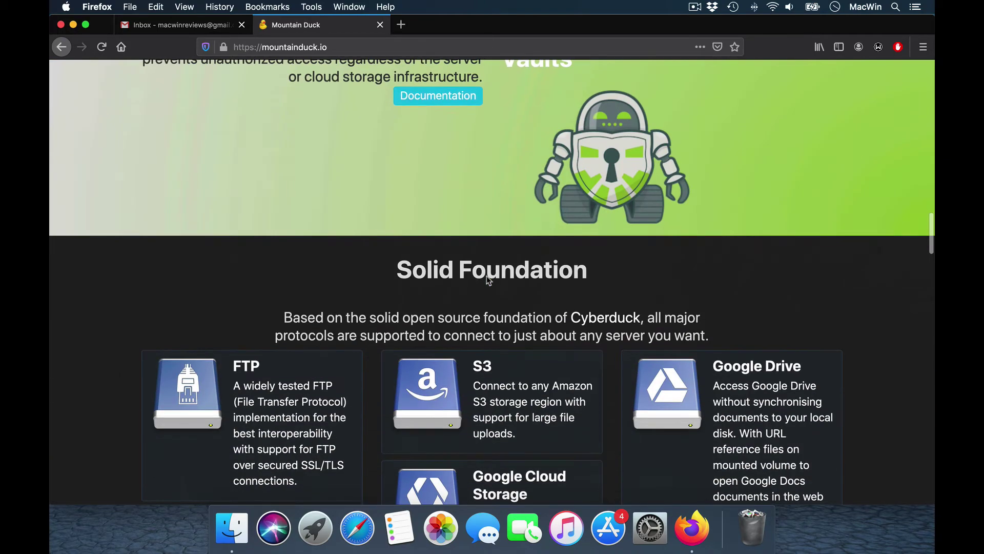
scroll(488, 279, "down", 2)
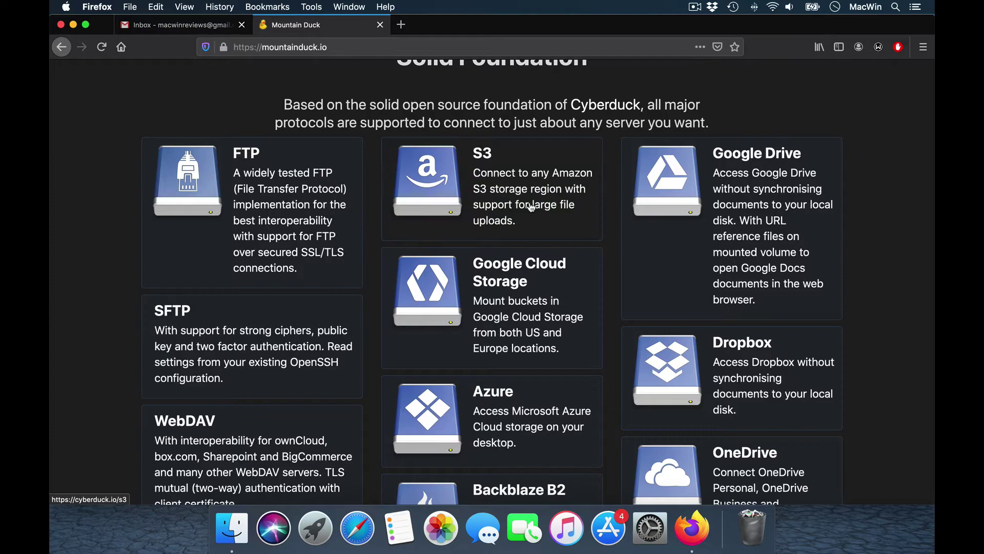
scroll(523, 263, "down", 5)
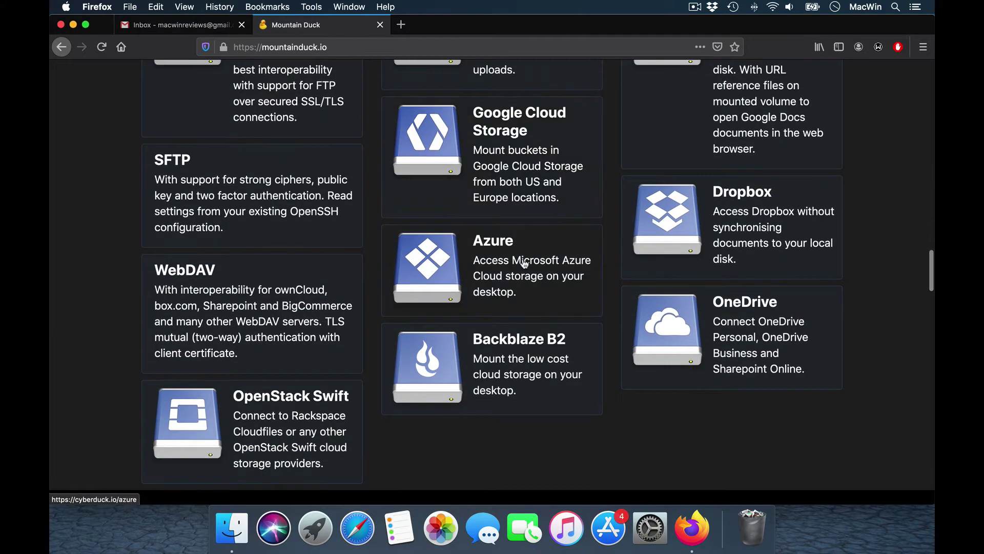
scroll(618, 221, "up", 8)
scroll(600, 180, "up", 20)
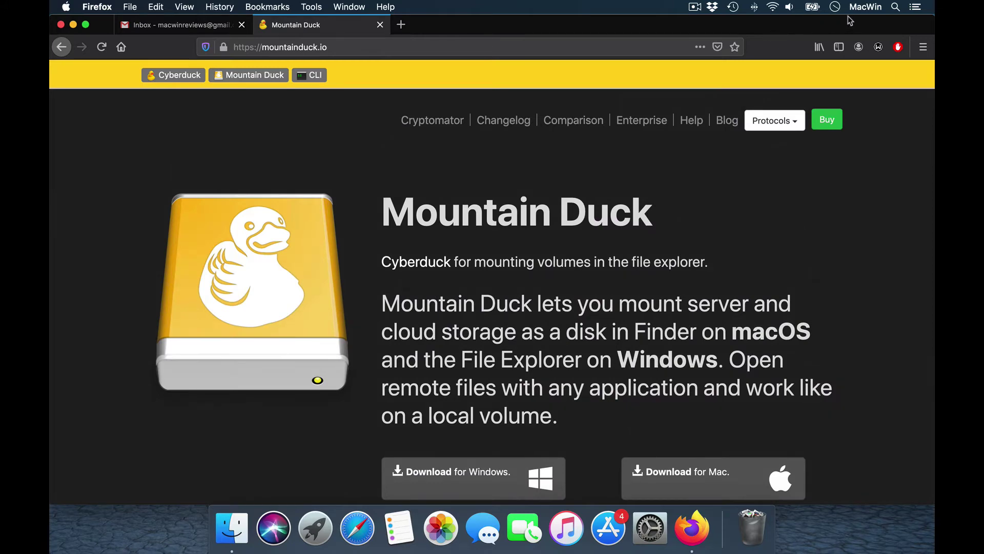
Launch Mountain Duck from a Spotlight search for 'mount' and move to Desktop 2.
left_click(895, 7)
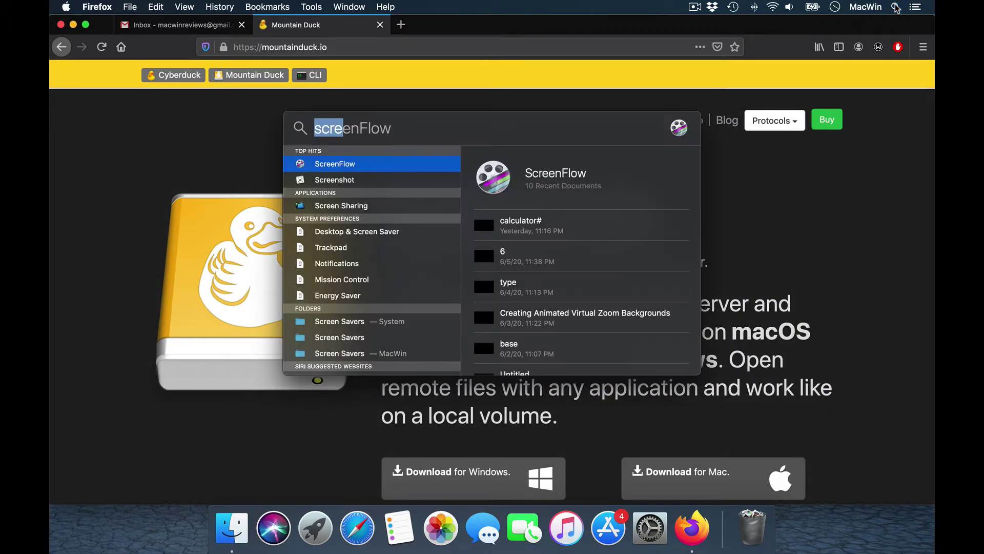
type("mount")
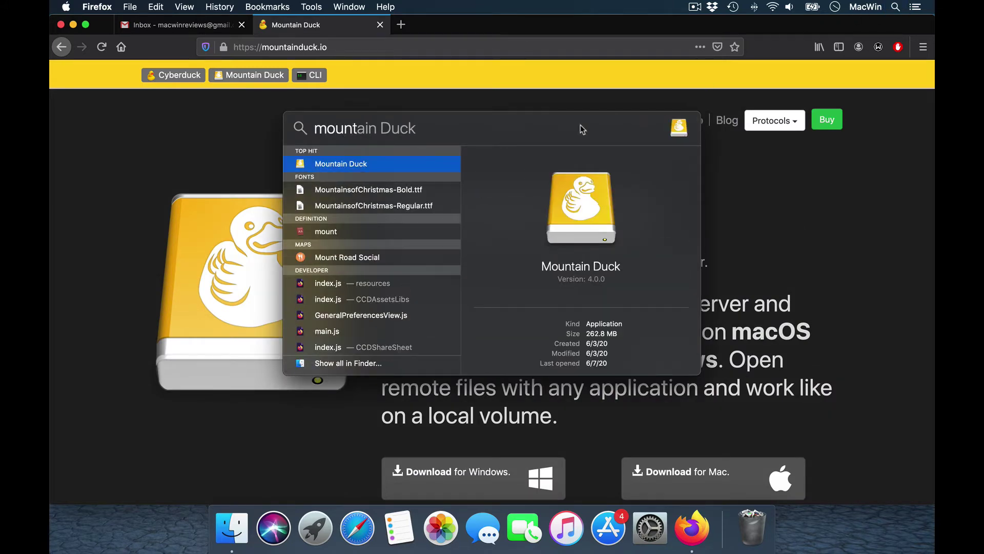
left_click(349, 165)
key("Return")
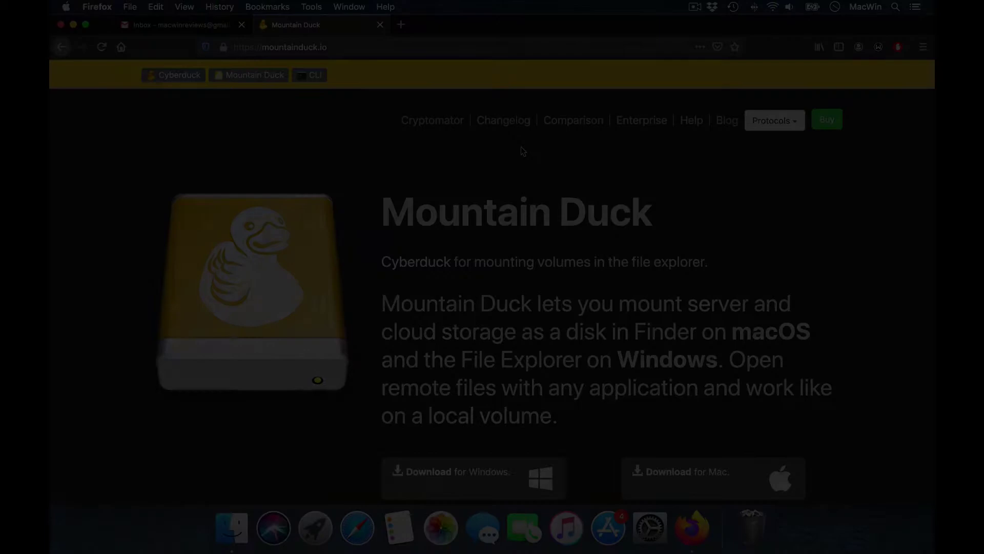
key("ctrl+Up")
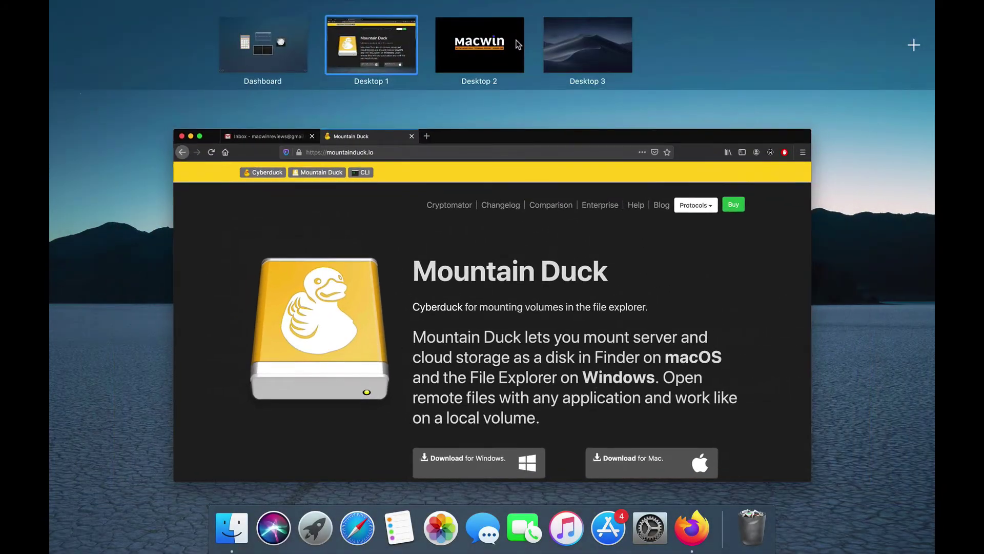
left_click(506, 38)
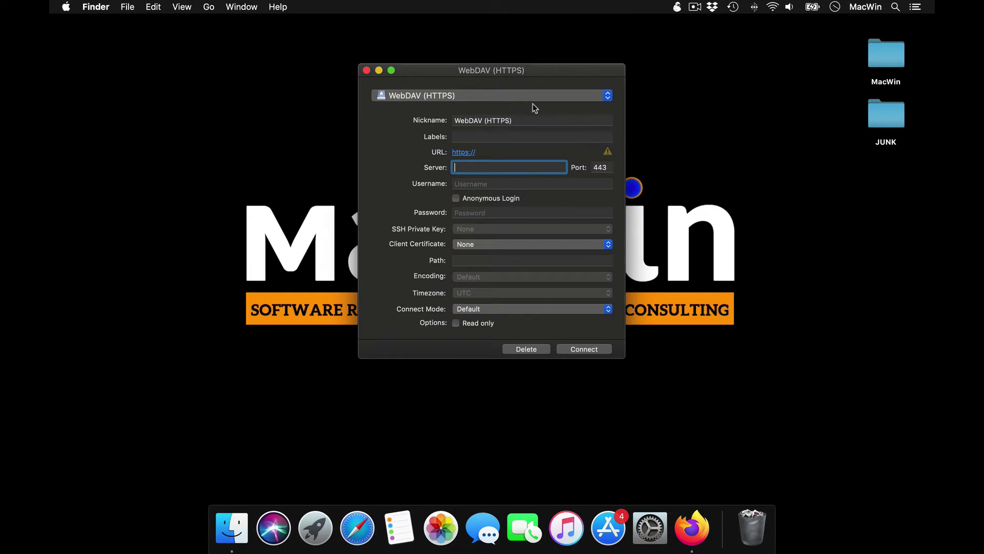
Set the new bookmark's connection protocol to Dropbox.
left_click(567, 96)
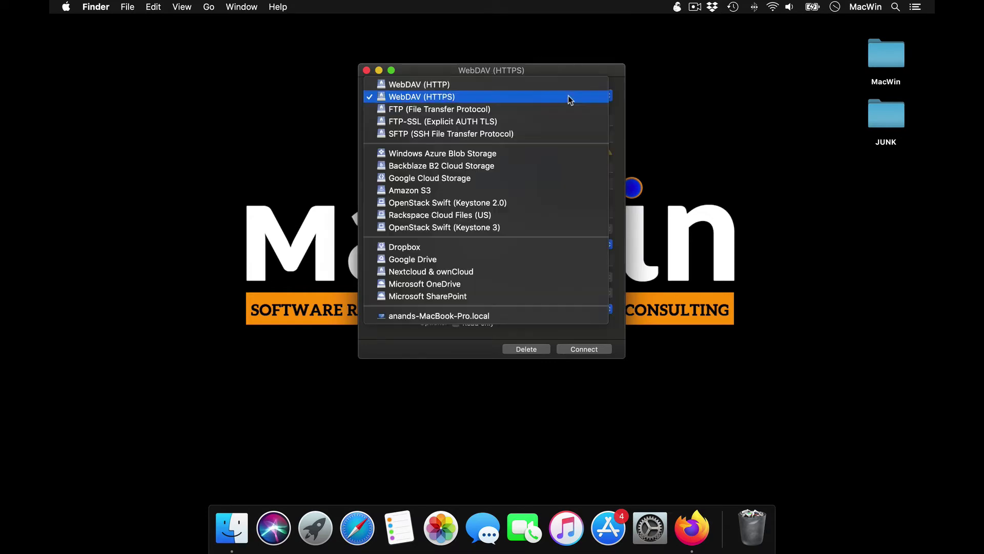
left_click(450, 248)
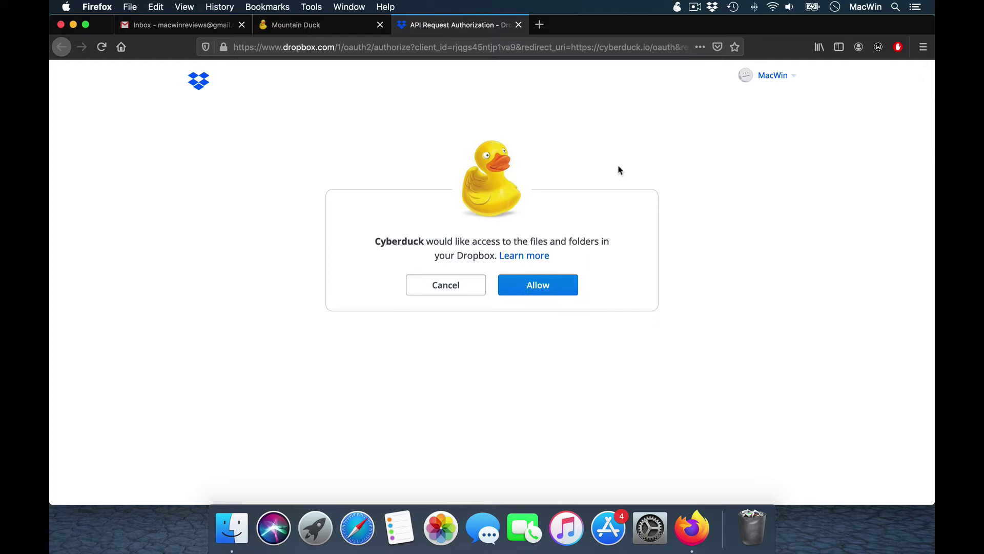
Allow Cyberduck access to Dropbox and select the resulting authorization code.
left_click(553, 288)
left_click(261, 224)
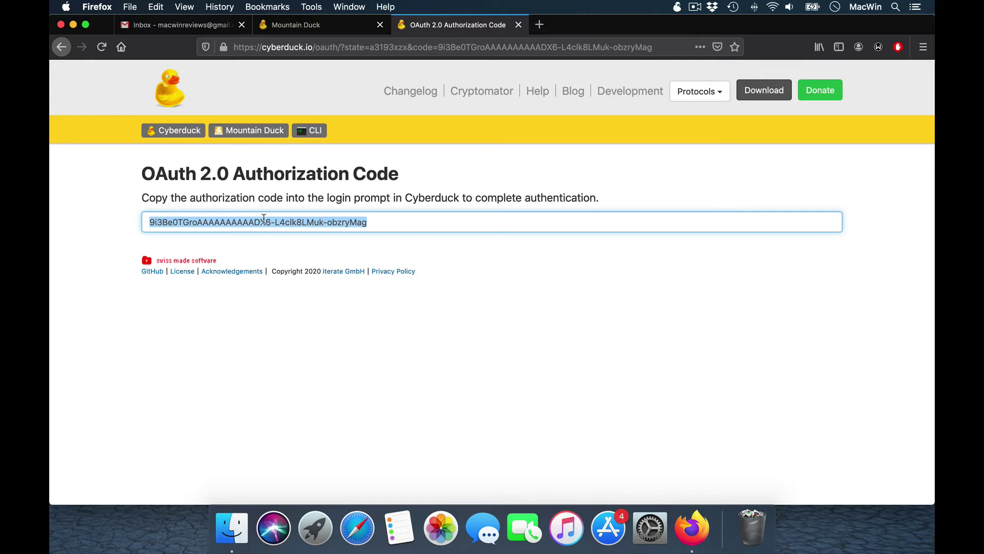
key("ctrl+Up")
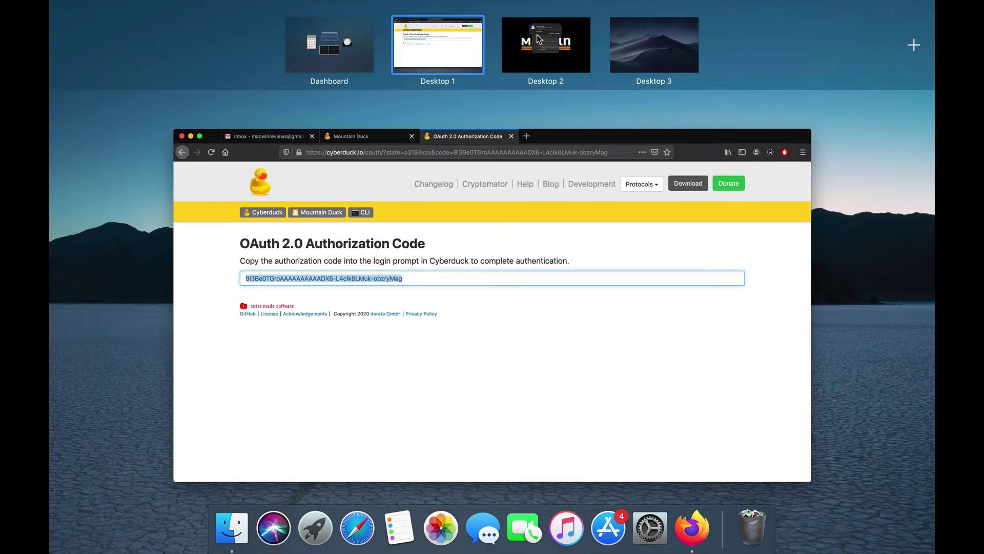
On Desktop 2, paste the Dropbox code into the OAuth2 Authentication field and continue.
left_click(538, 39)
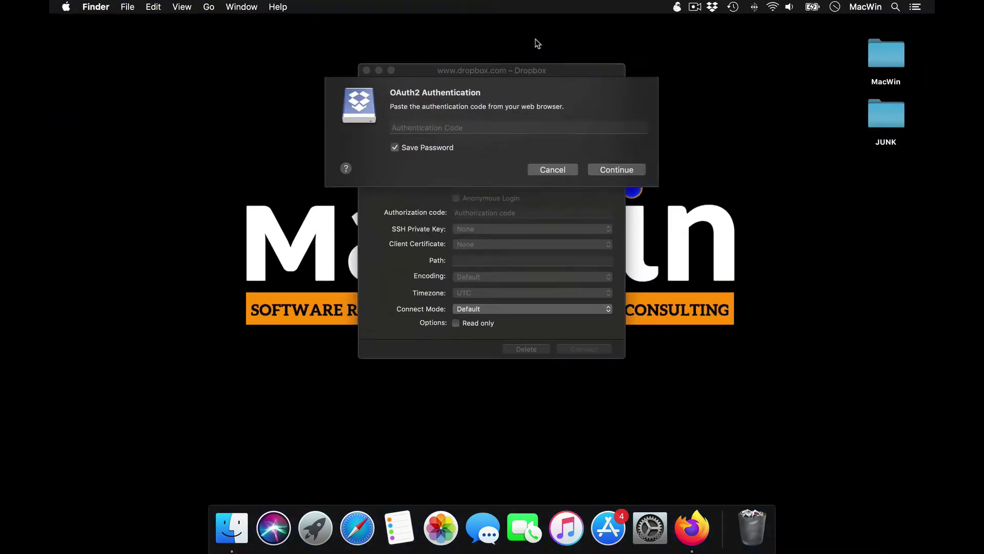
left_click(440, 126)
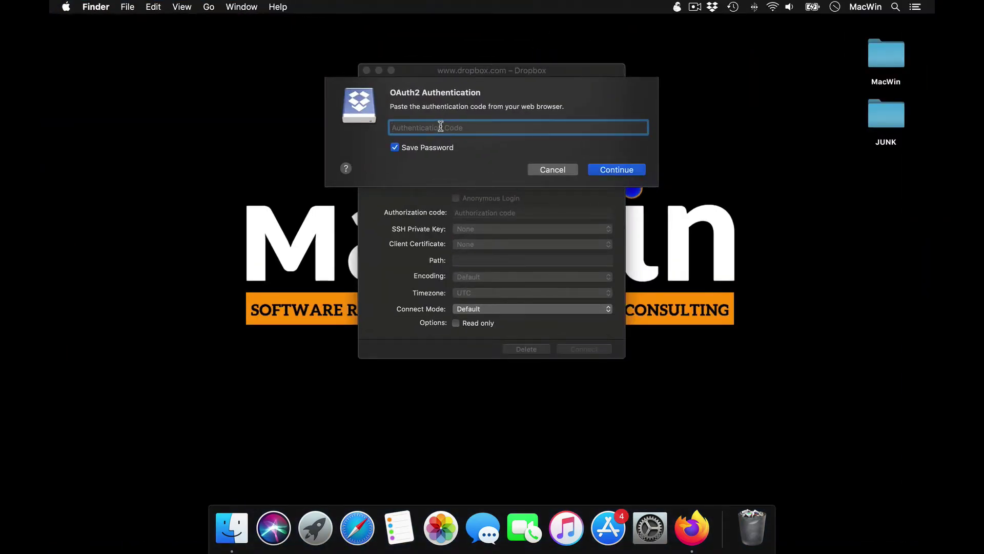
key("super+v")
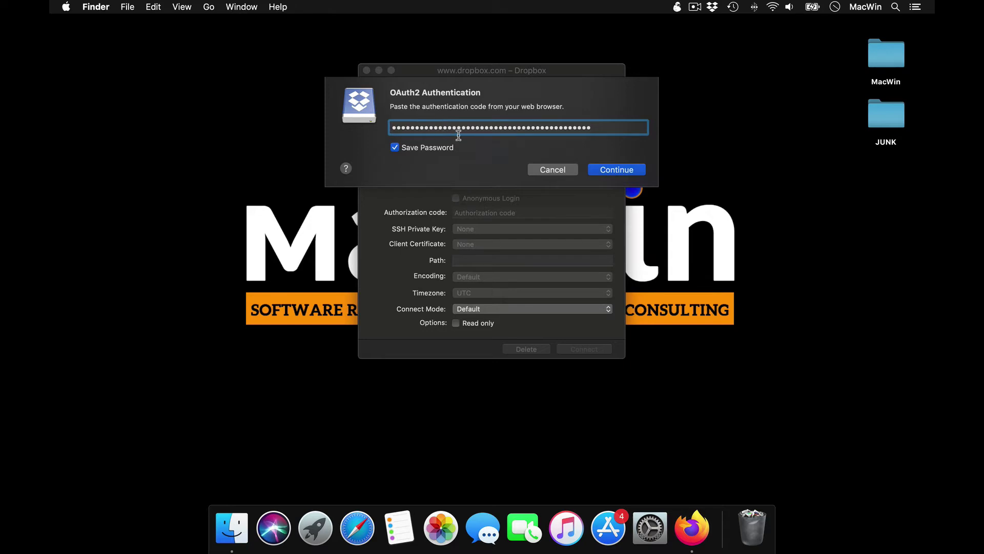
left_click(610, 171)
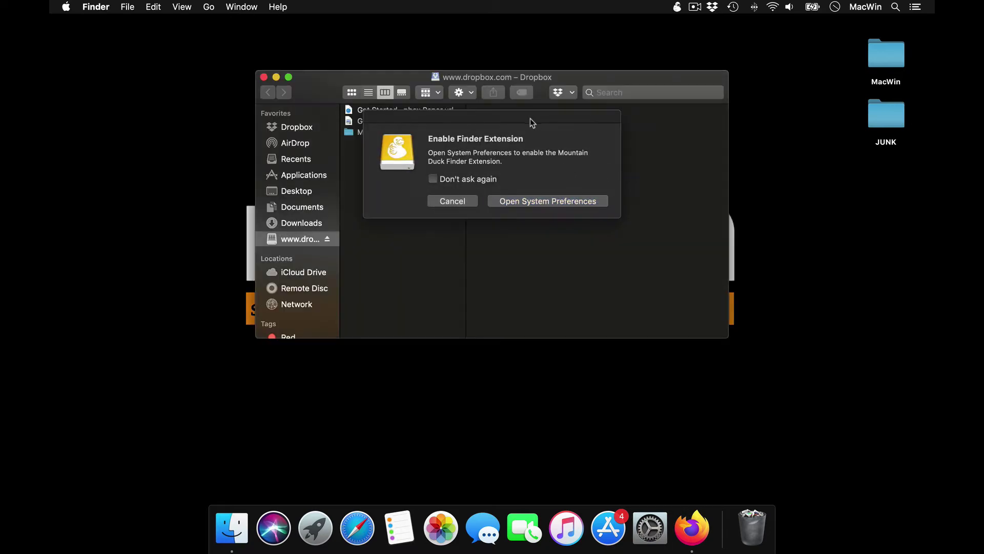
Decline the Enable Finder Extension prompt and bring the mounted Dropbox window forward.
left_click_drag(530, 118, 538, 254)
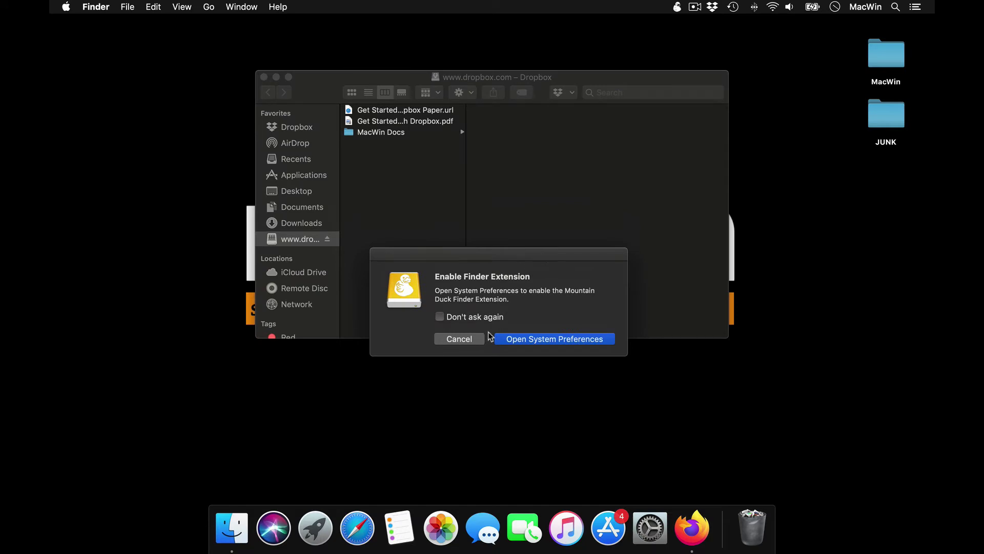
left_click(300, 241)
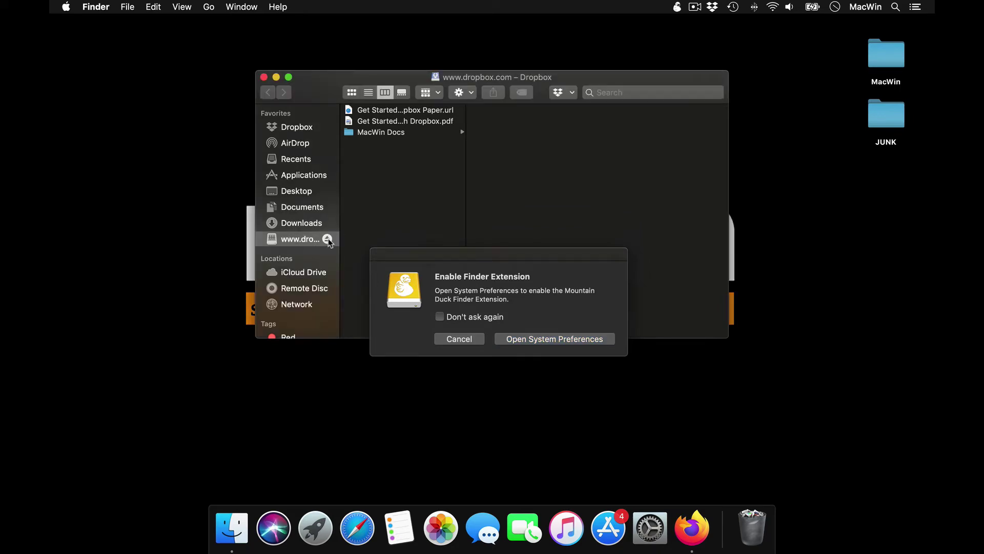
left_click(459, 339)
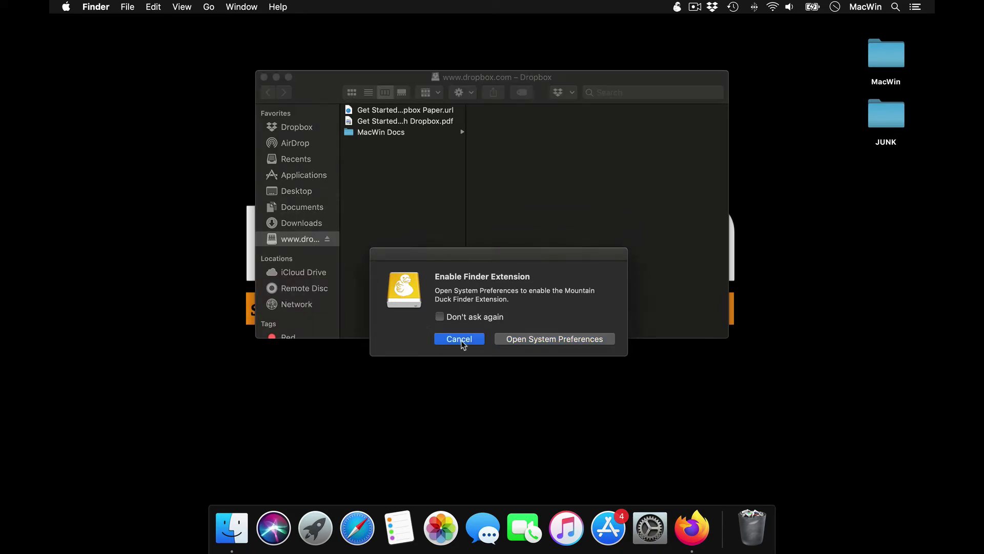
left_click(417, 150)
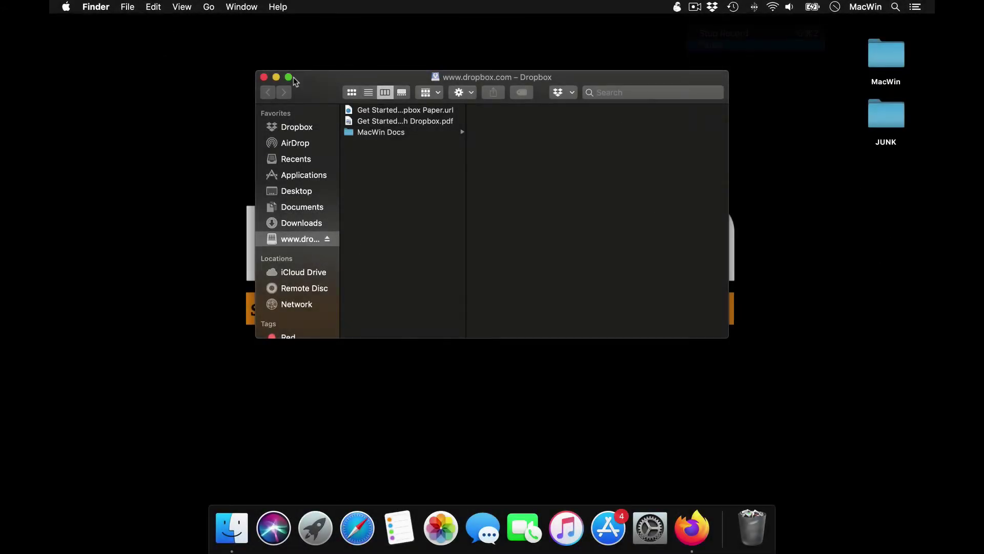
In Finder Preferences, show hard disks on the desktop and move Macintosh HD higher.
left_click(97, 6)
left_click(127, 41)
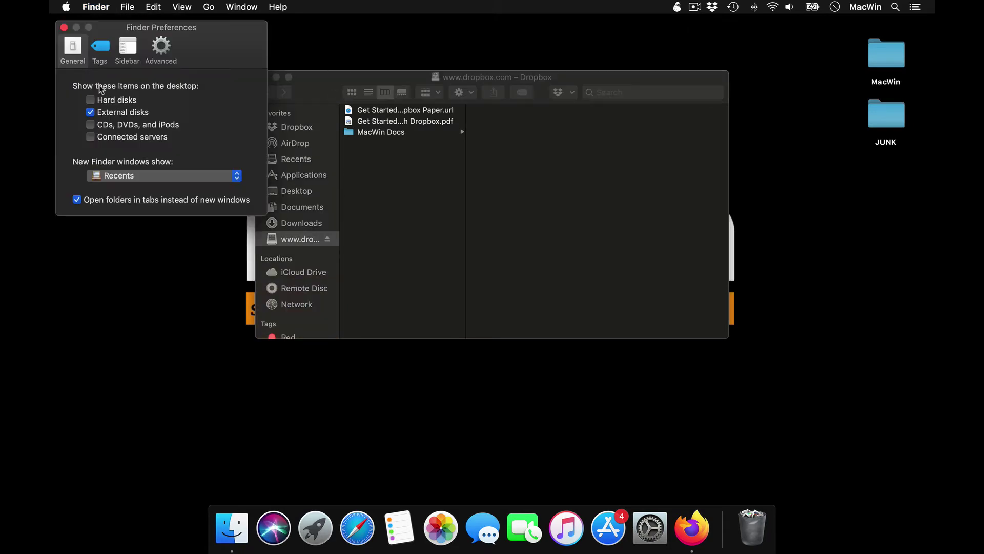
left_click(104, 100)
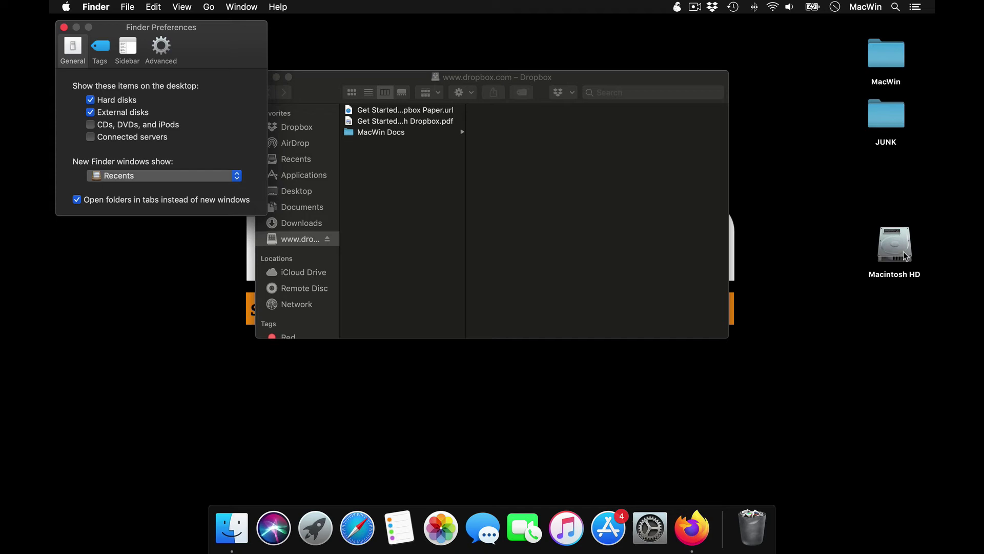
left_click_drag(905, 255, 896, 192)
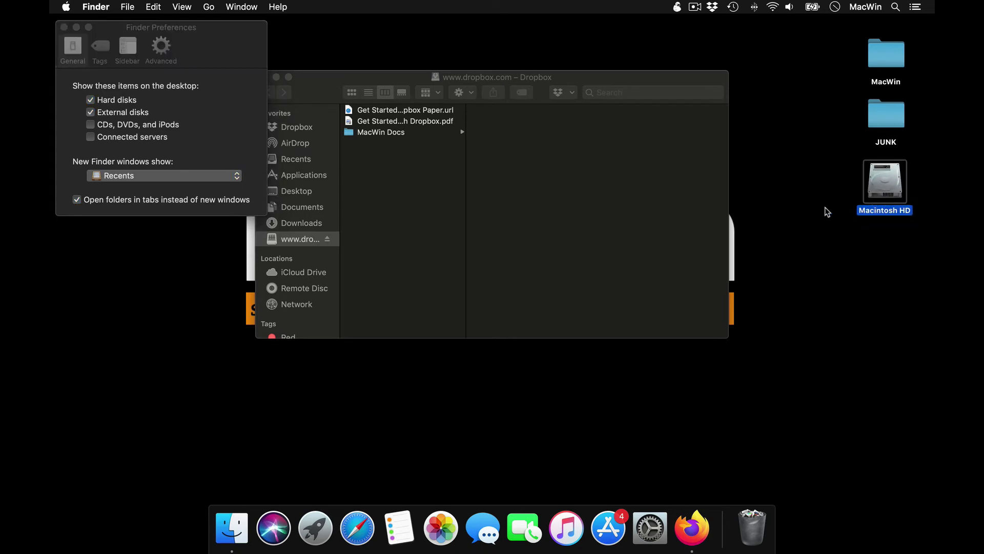
Show connected servers on the desktop, move the Dropbox volume up, open it, then close it.
left_click(208, 147)
left_click(144, 138)
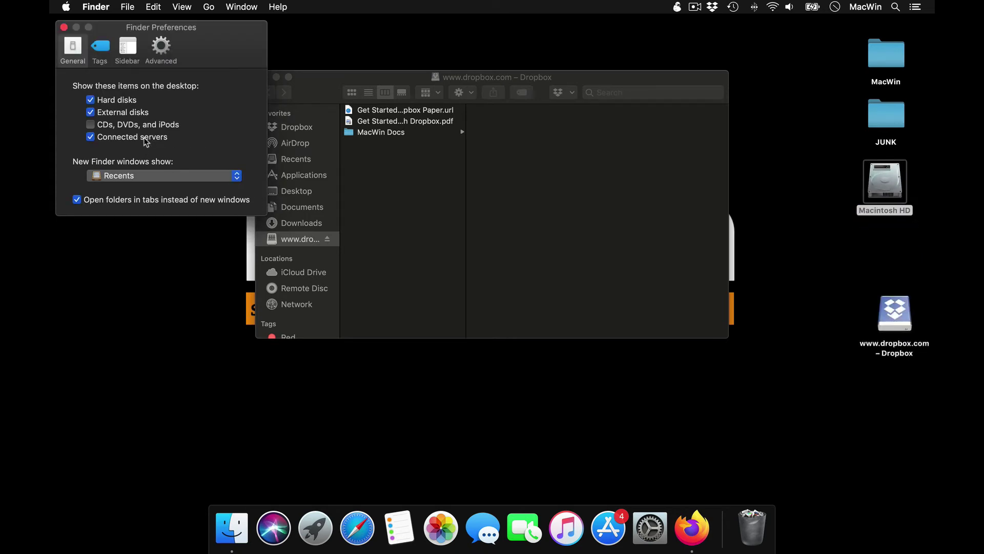
left_click_drag(903, 312, 881, 252)
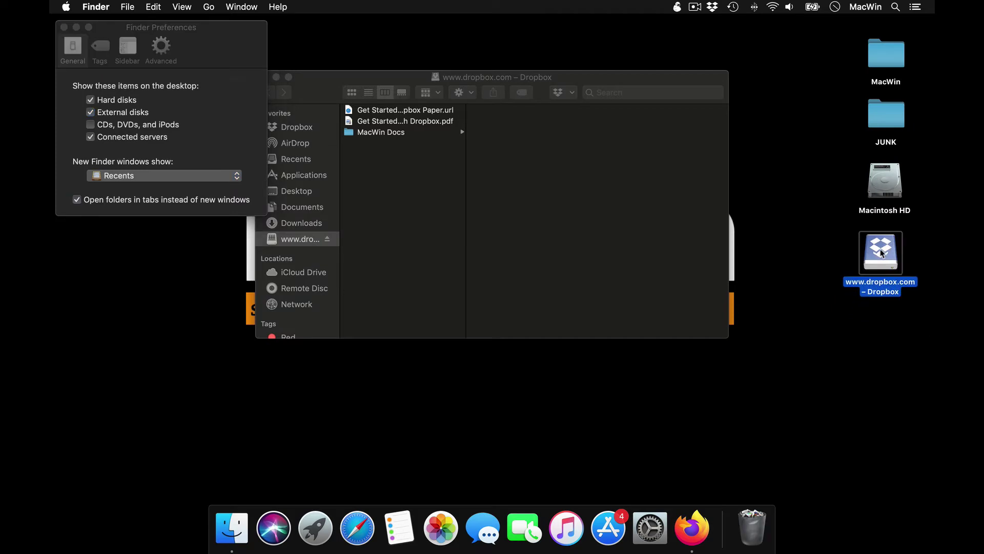
double_click(882, 252)
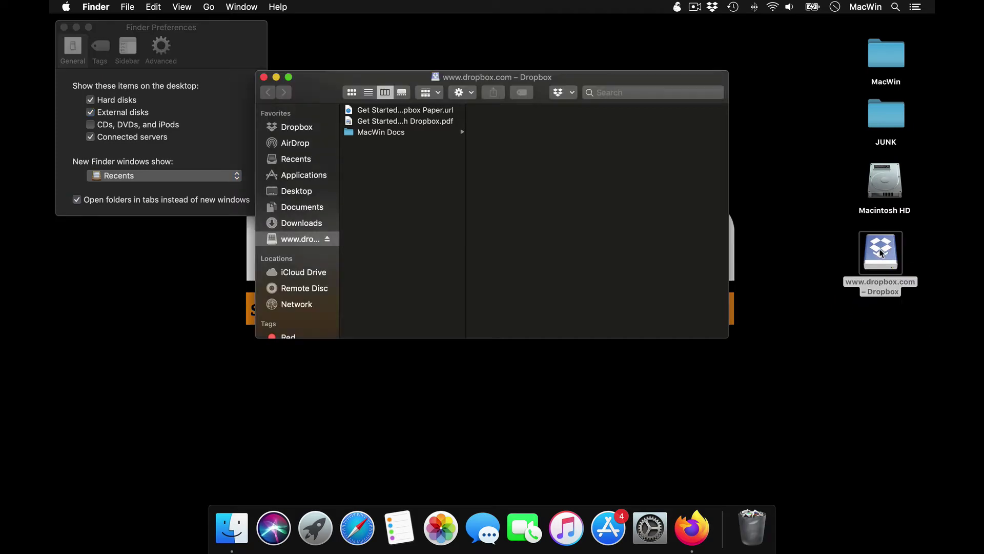
left_click(263, 77)
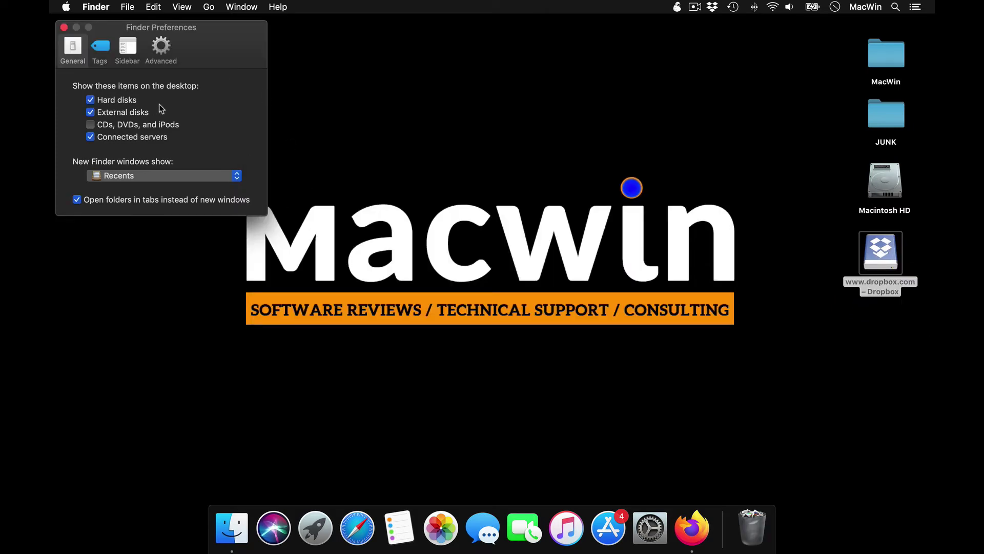
Relaunch Mountain Duck and start a new Open Connection form using the Google Drive protocol.
left_click(63, 27)
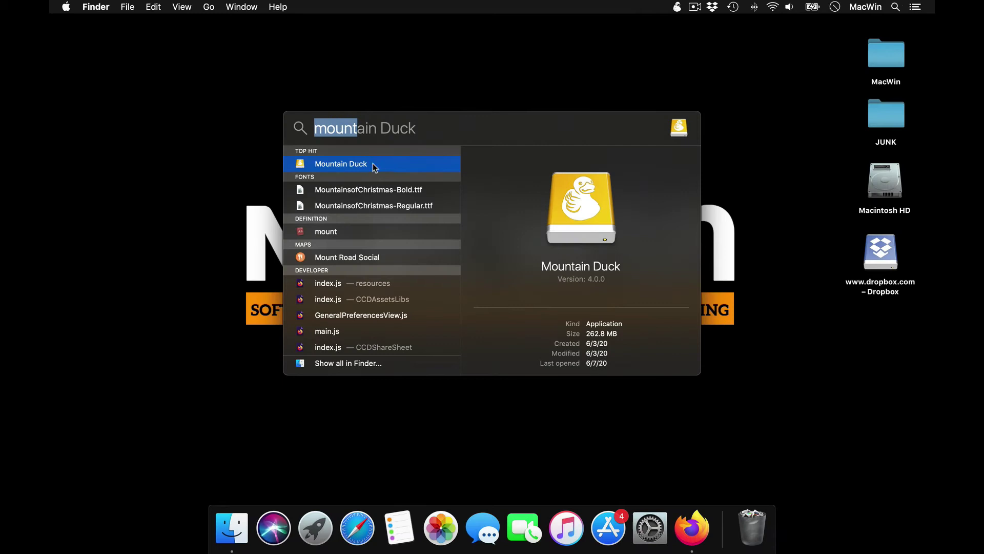
left_click(362, 164)
left_click(681, 7)
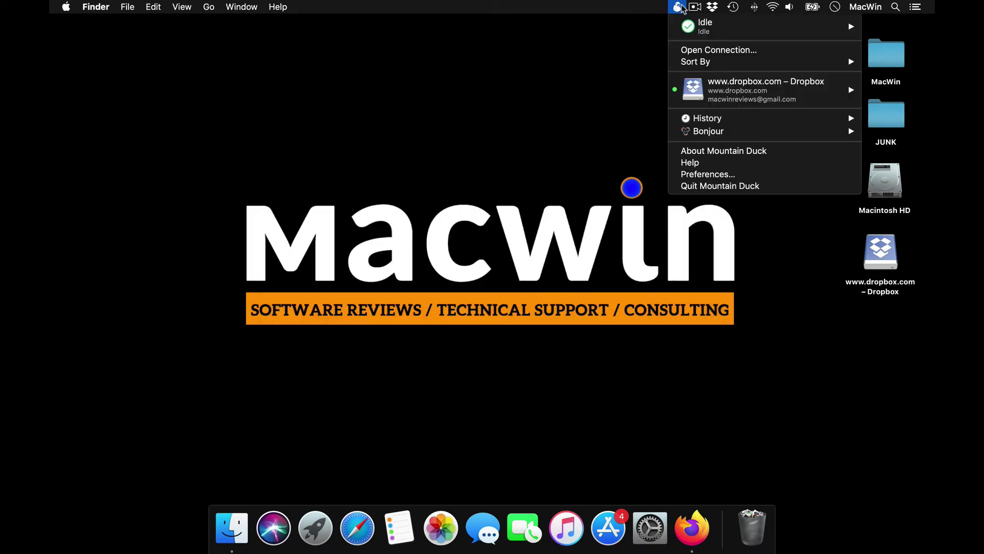
mouse_move(743, 64)
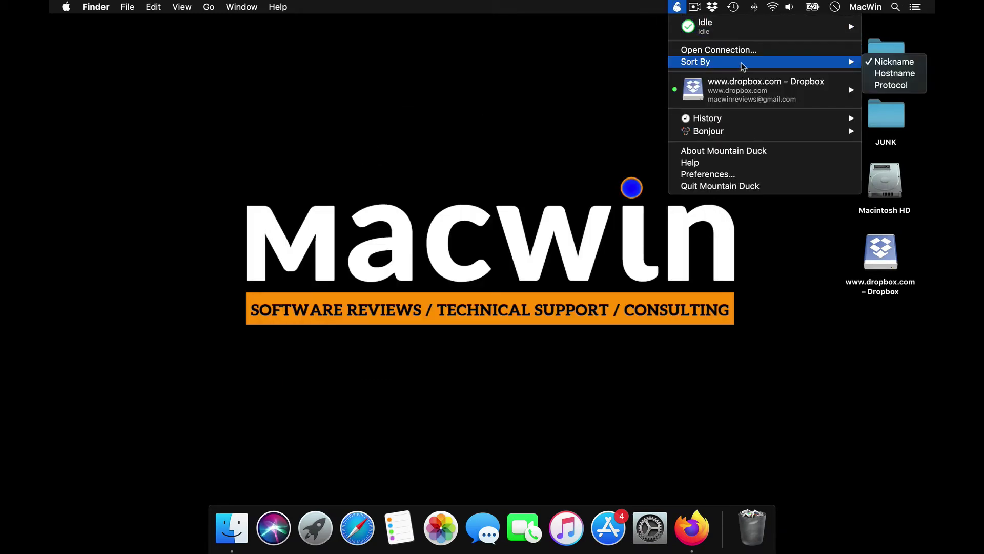
left_click(740, 51)
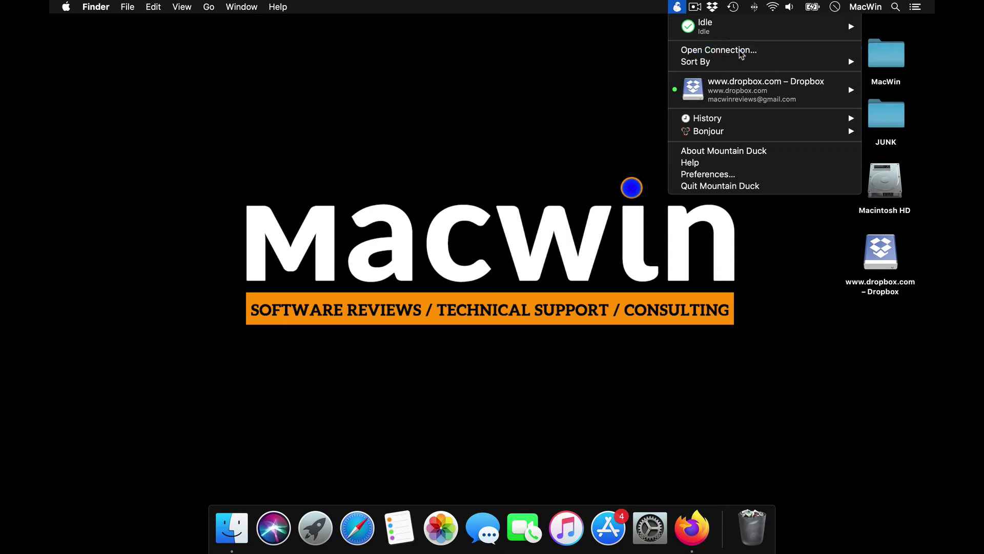
left_click(559, 93)
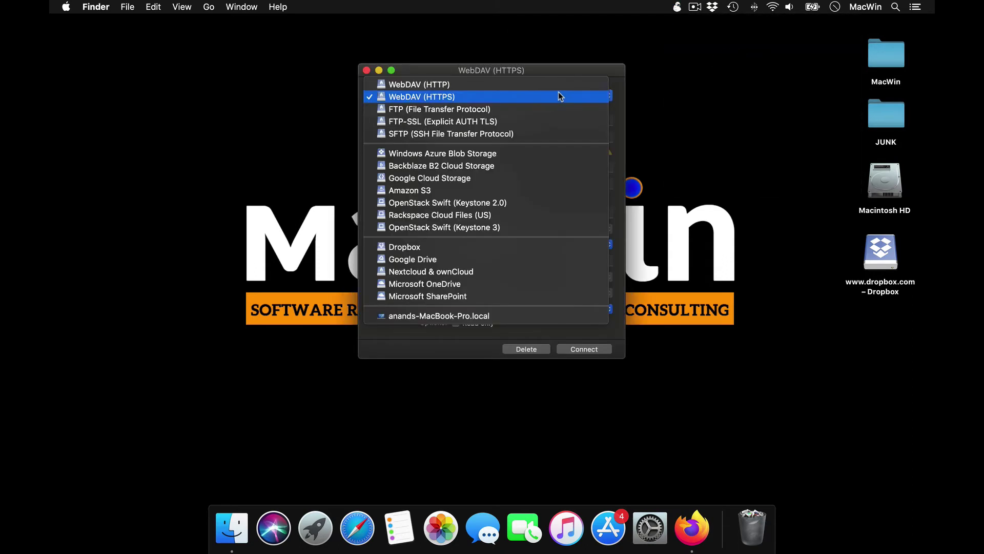
left_click(421, 260)
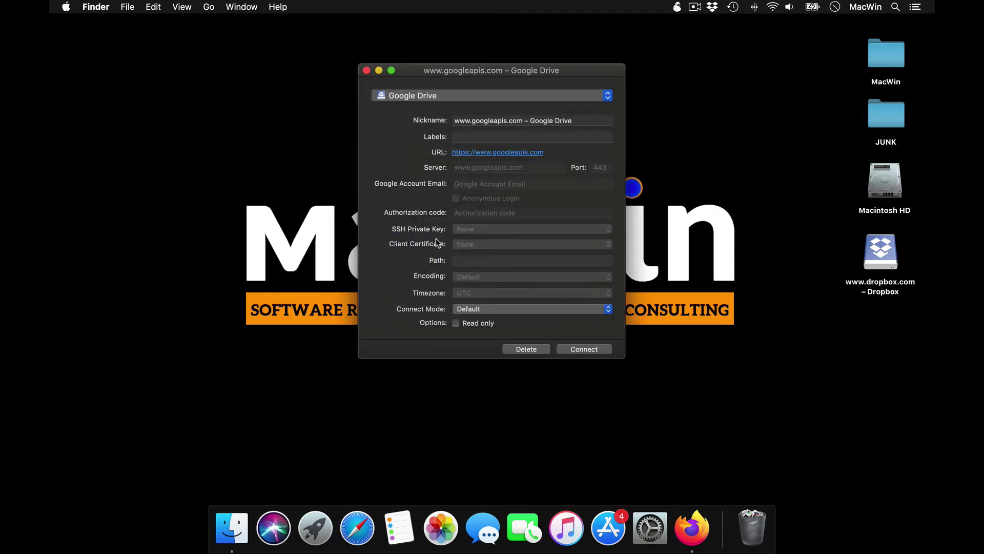
Sign in with the Google account, allow Cyberduck Drive access, and copy the authorization code.
left_click(581, 350)
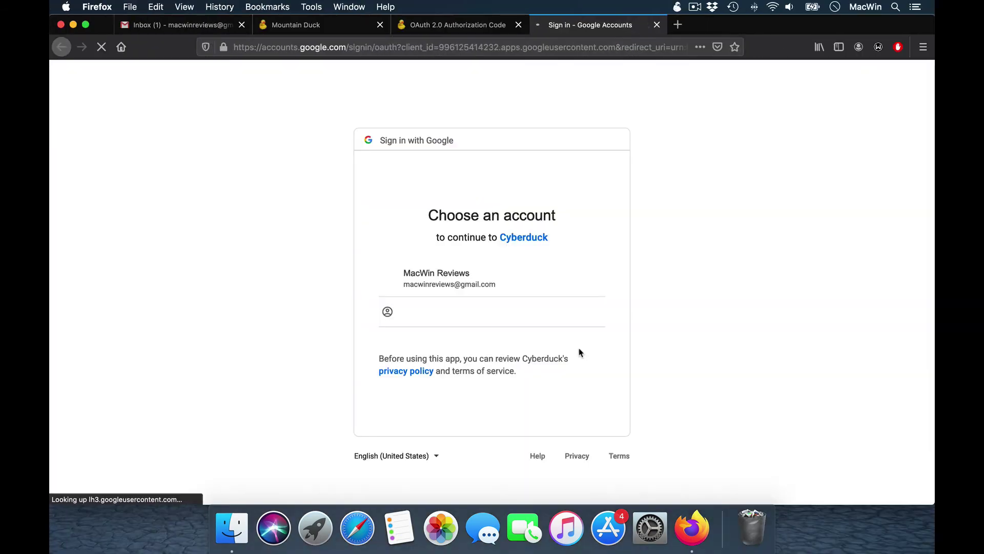
left_click(484, 281)
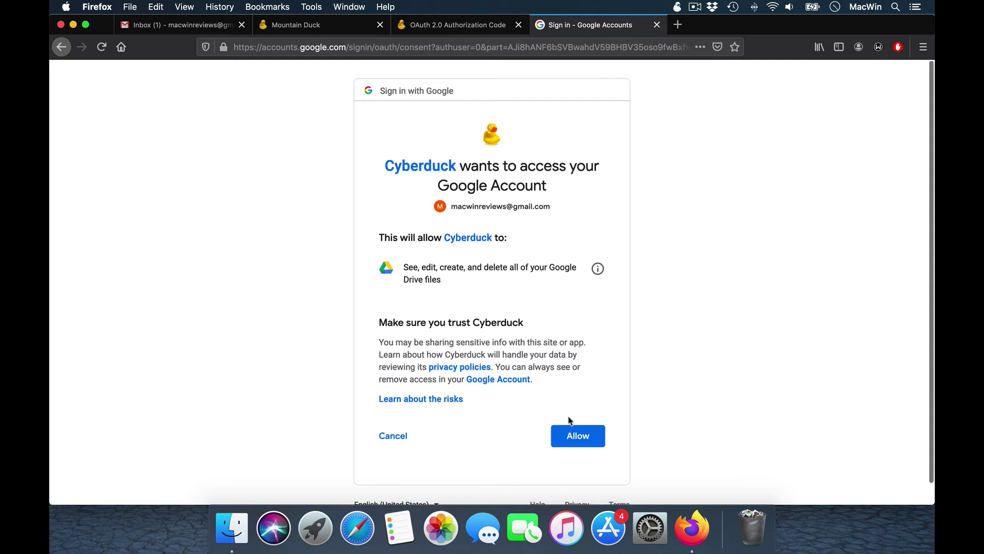
left_click(575, 434)
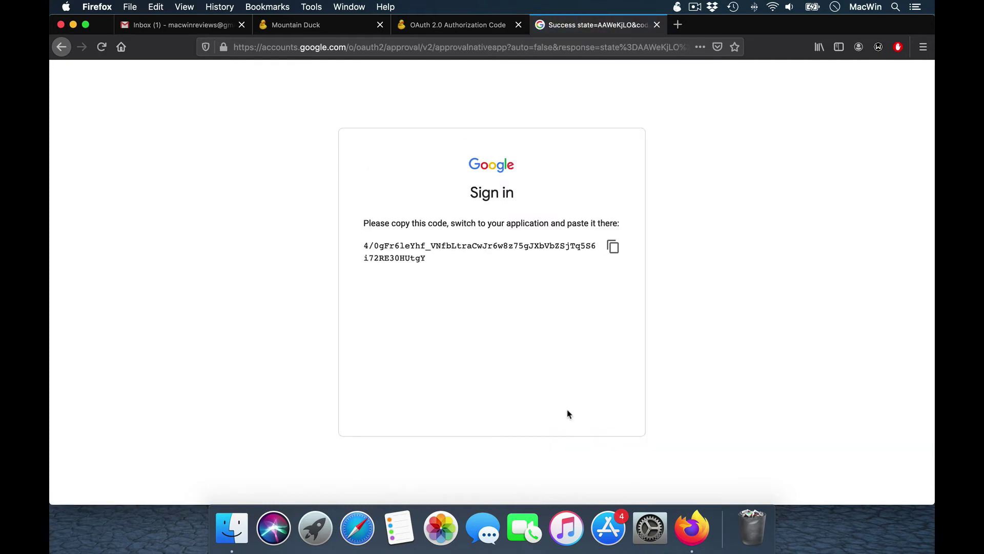
left_click(613, 246)
key("ctrl+Up")
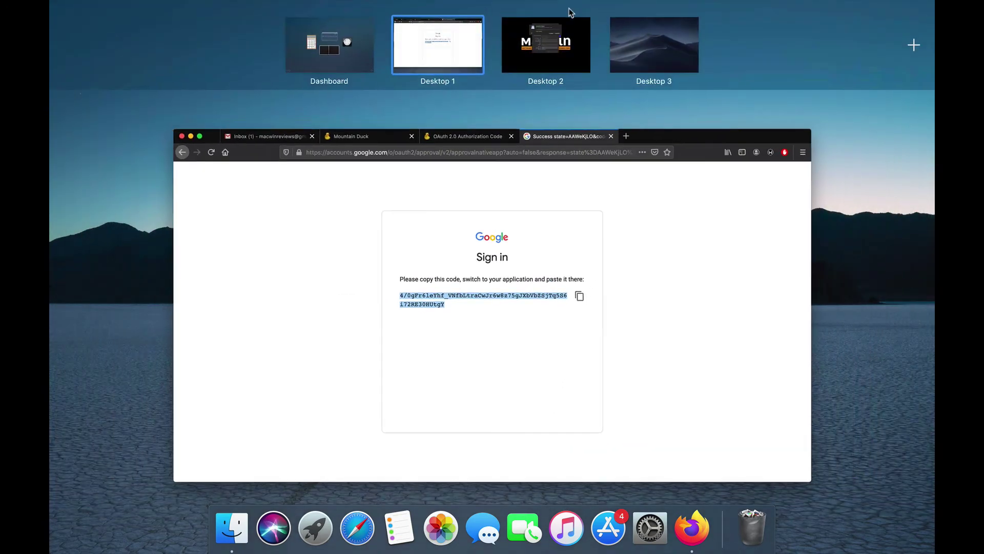
On Desktop 3, paste the Google code into the Authentication Code field and continue.
left_click(560, 36)
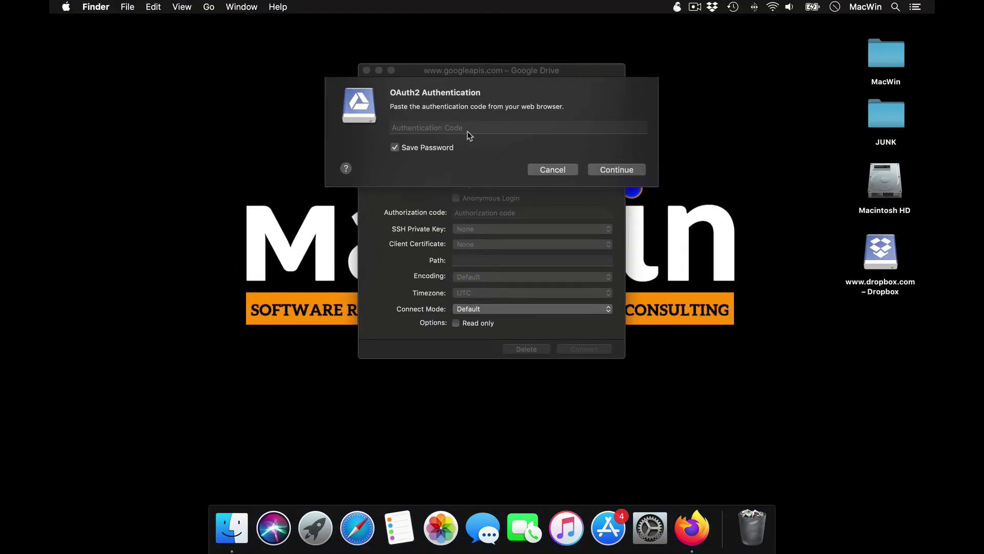
left_click(468, 131)
right_click(469, 128)
left_click(488, 150)
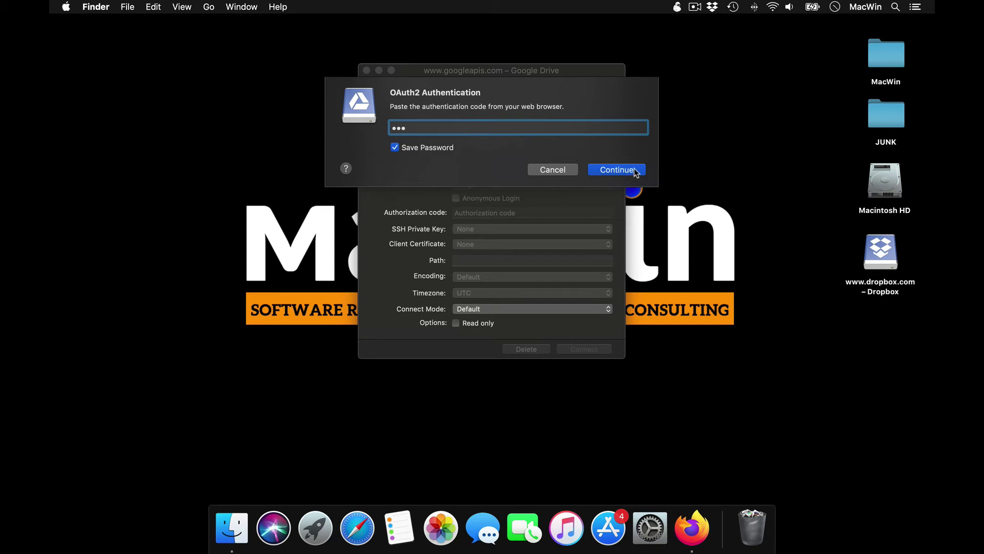
left_click(616, 170)
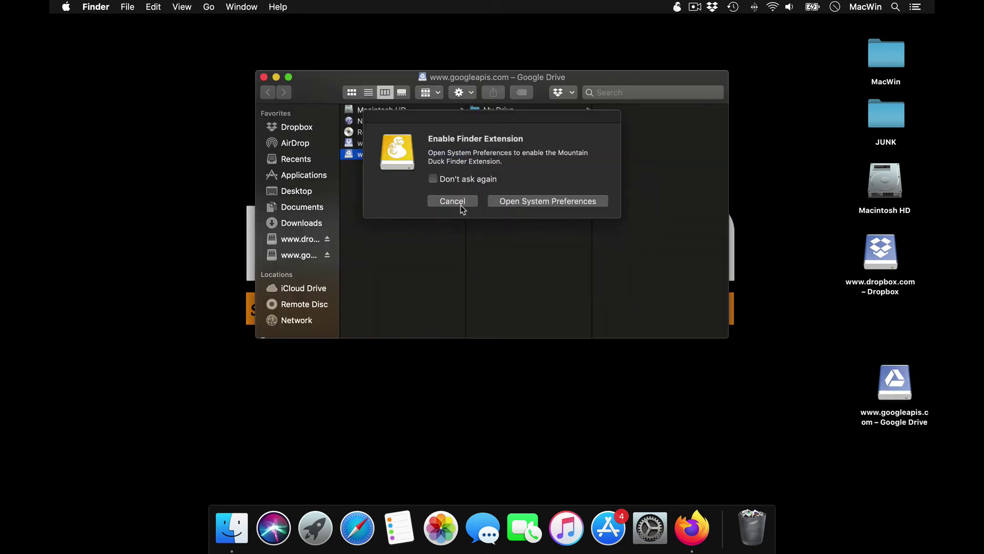
Decline the Finder extension, place the Google Drive icon beneath Dropbox's, and check its info.
left_click(456, 202)
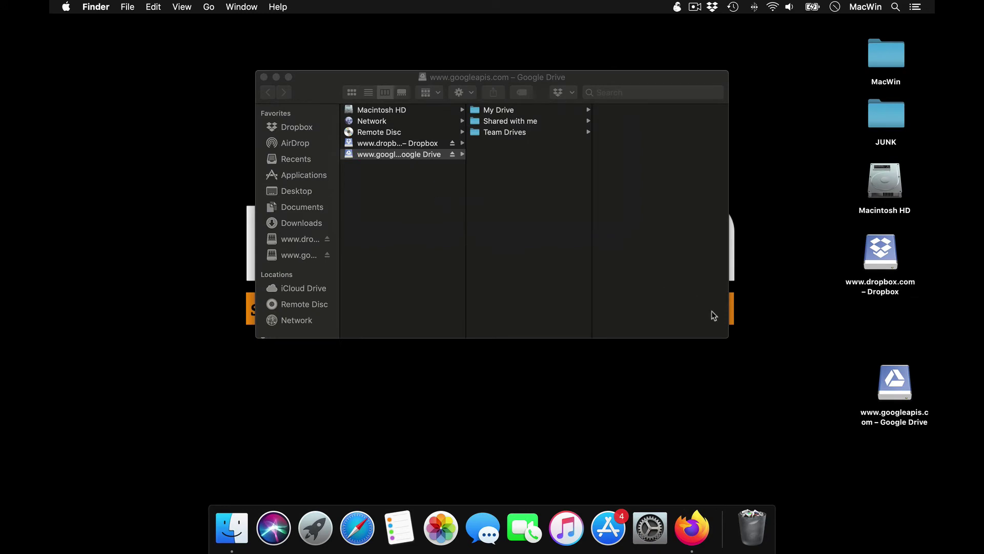
left_click_drag(896, 392, 884, 336)
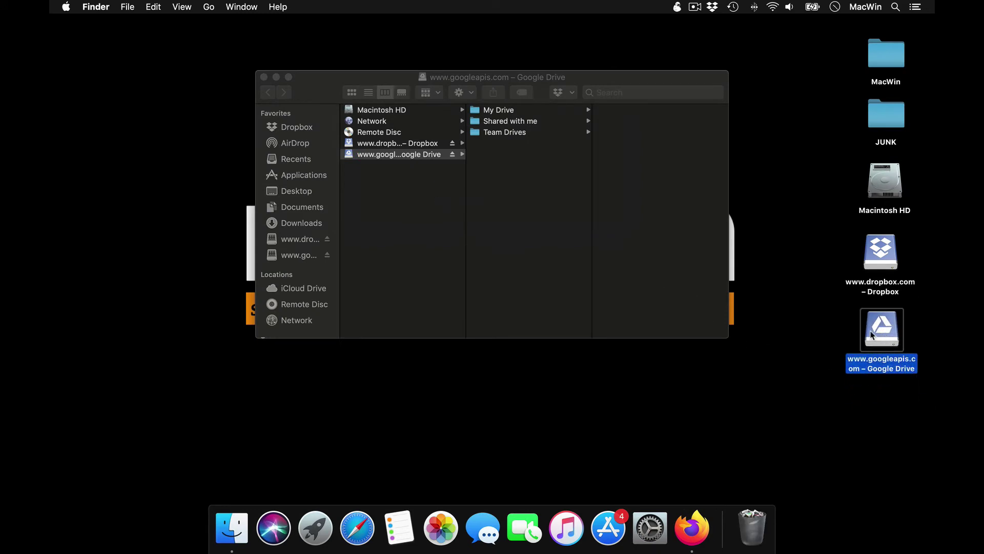
right_click(418, 153)
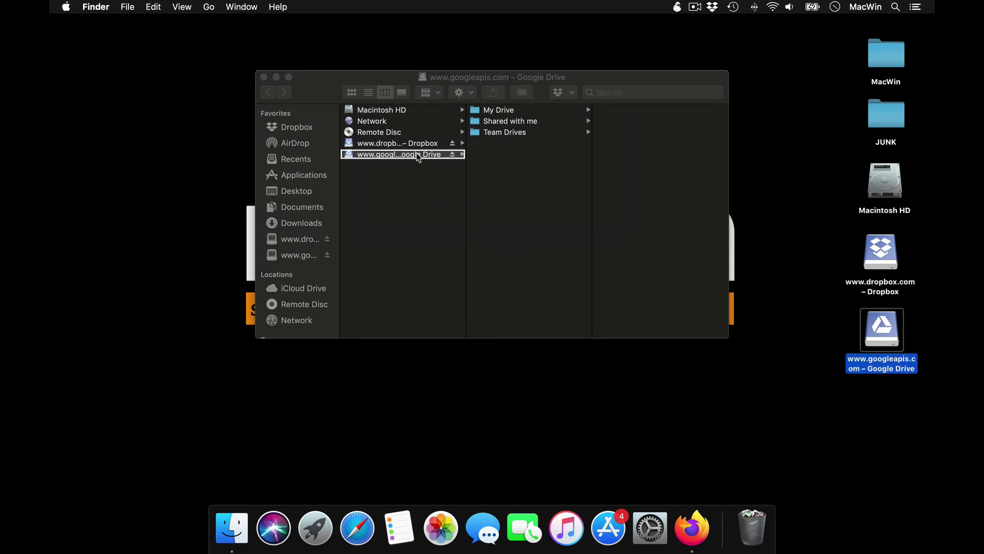
left_click(436, 199)
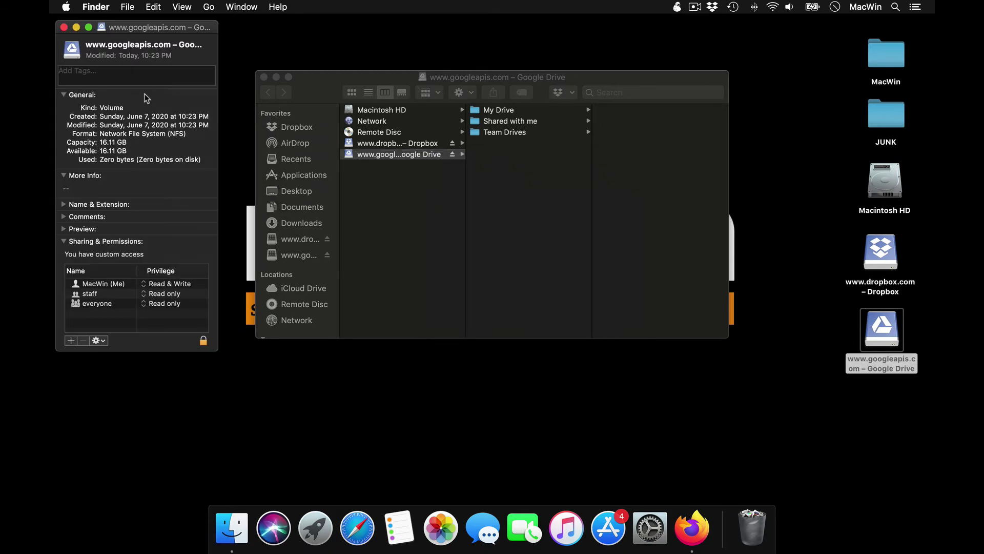
left_click(63, 27)
Bring up the Edit Bookmark window for the Dropbox connection from the Mountain Duck menu.
left_click(682, 5)
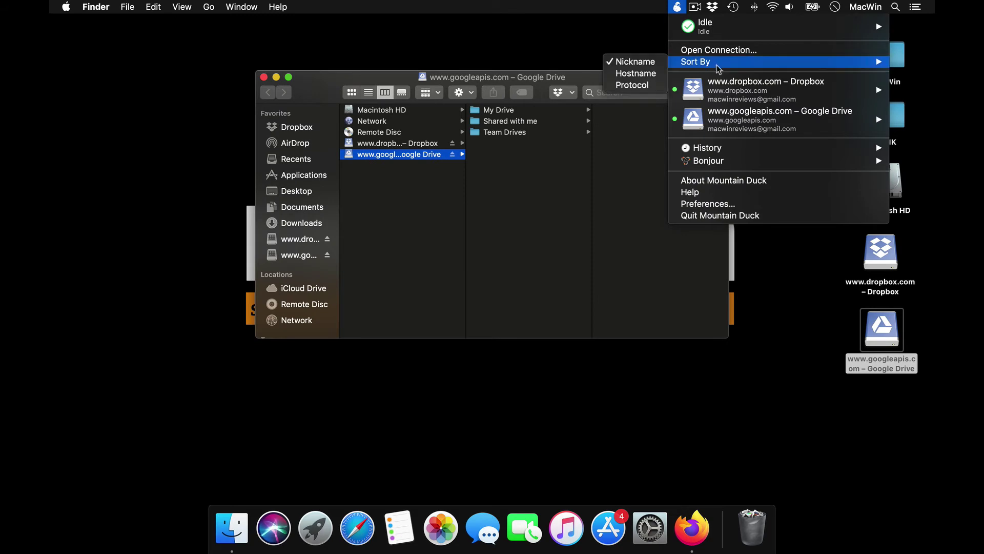
mouse_move(764, 85)
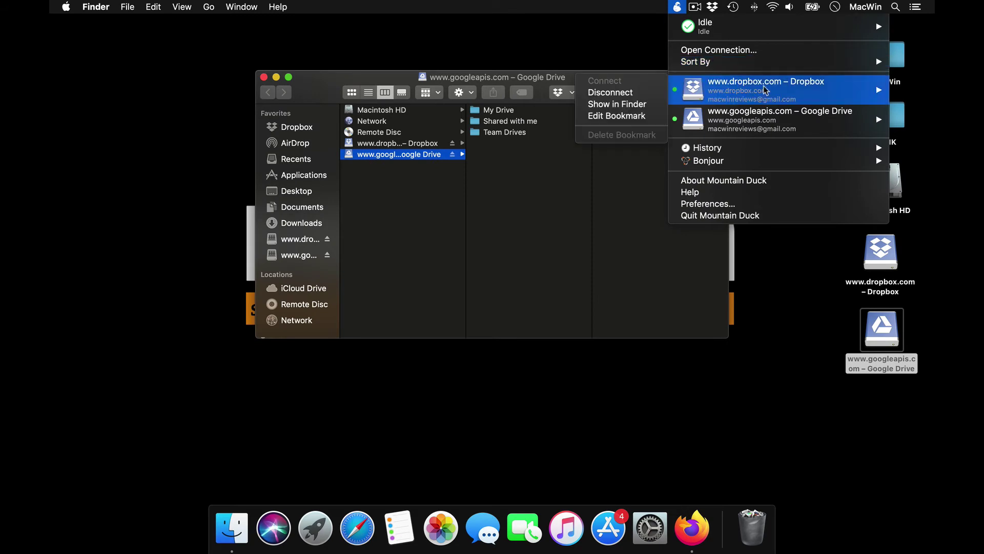
left_click(641, 118)
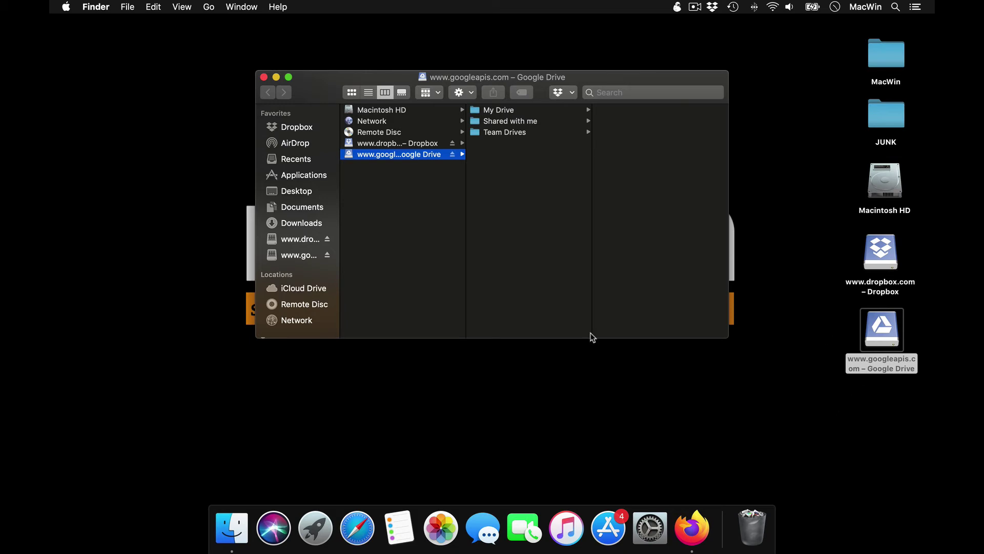
Inspect the Team Drives folder, then go back to the Google Drive volume's folder listing.
left_click(561, 128)
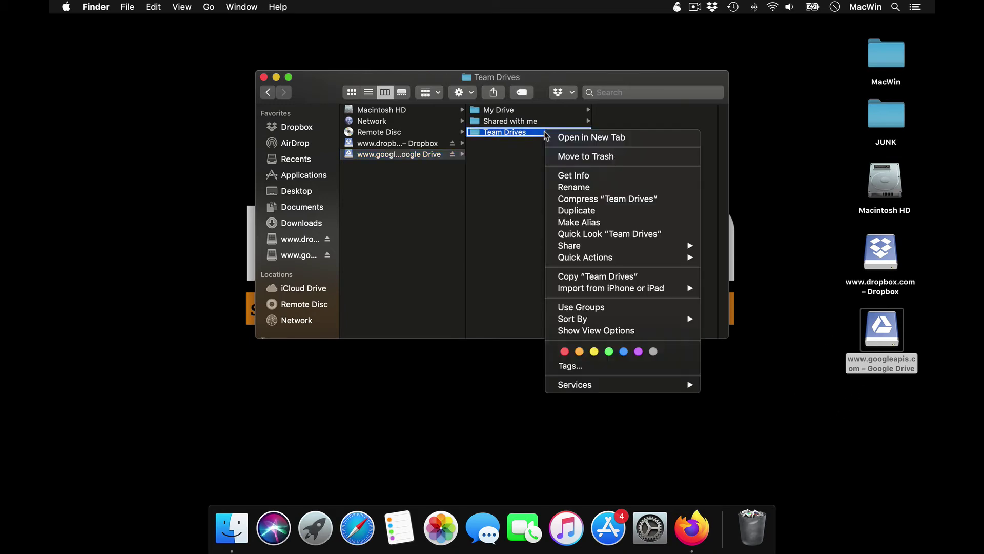
right_click(544, 133)
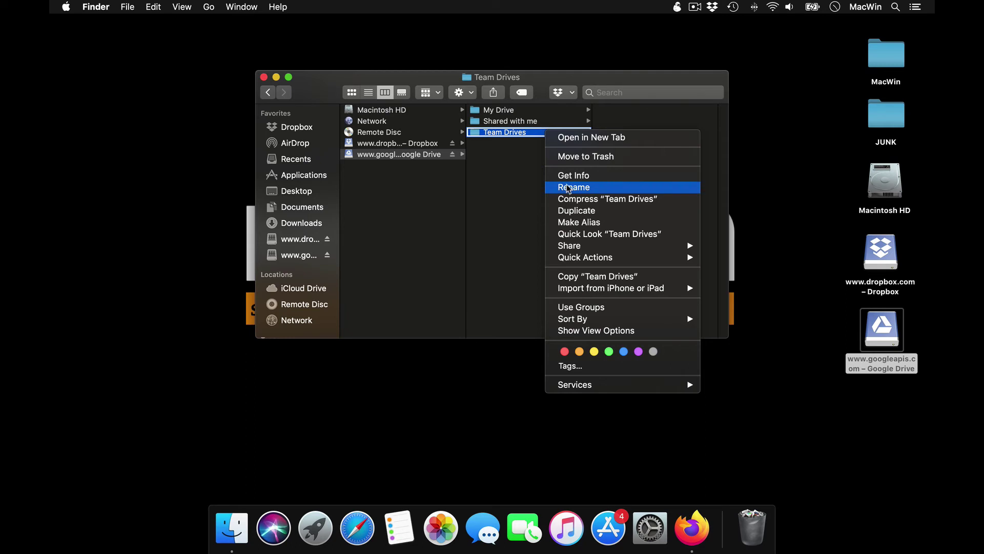
mouse_move(603, 248)
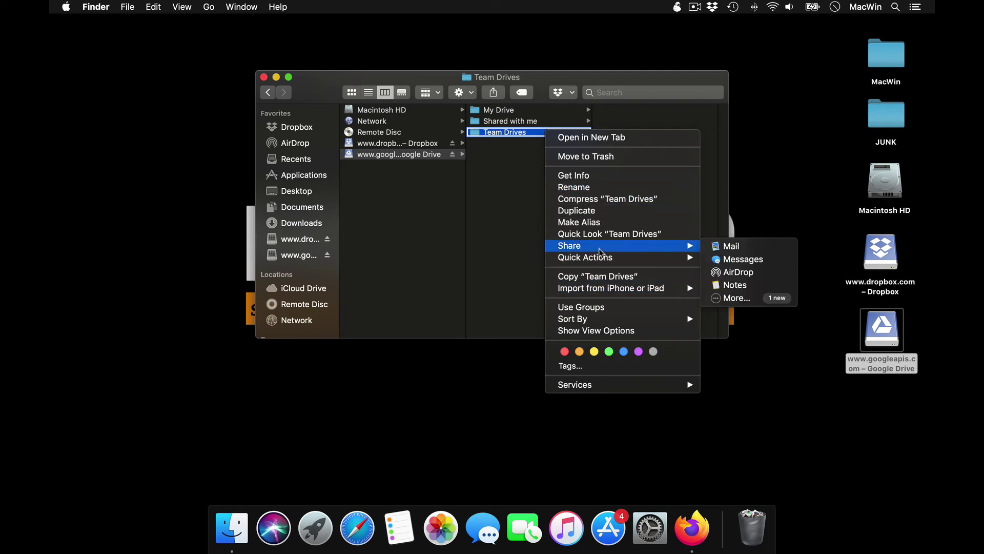
left_click(519, 180)
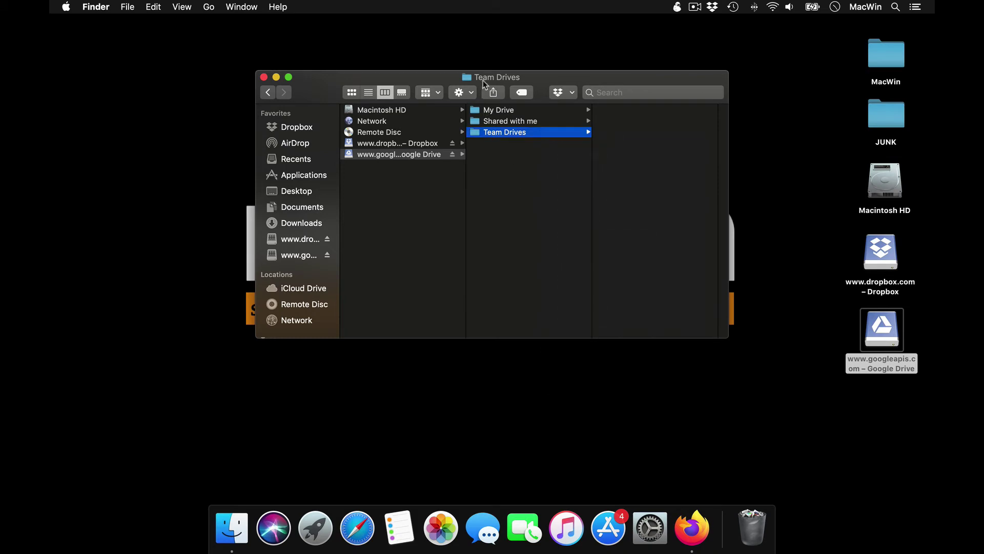
left_click_drag(483, 81, 445, 70)
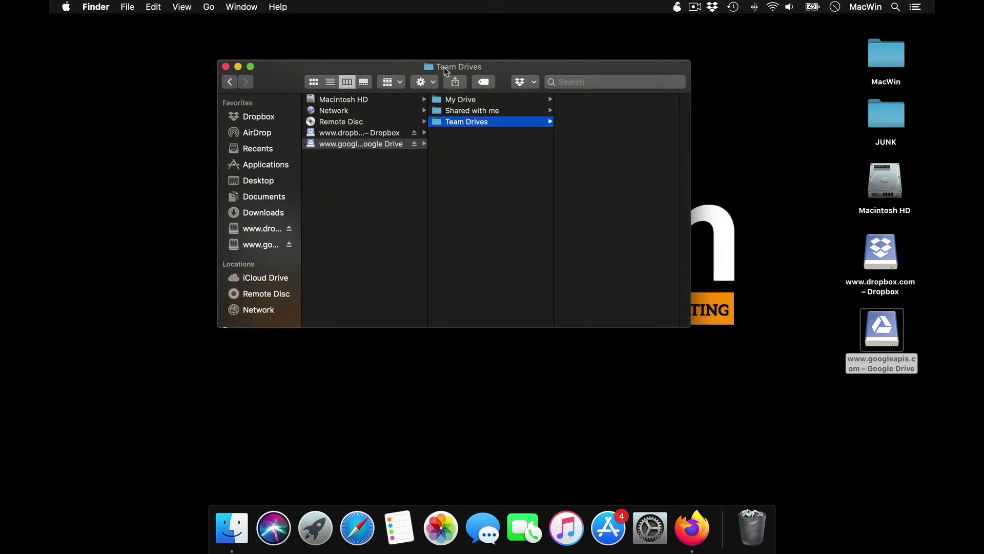
key("Left")
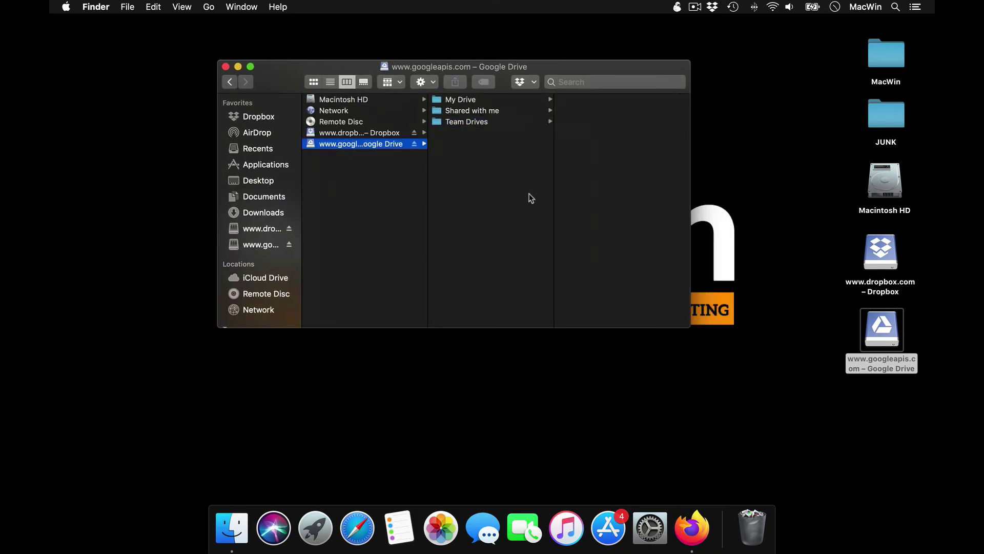
Start a new connection using FTP (File Transfer Protocol), then close the setup dialog.
left_click(677, 6)
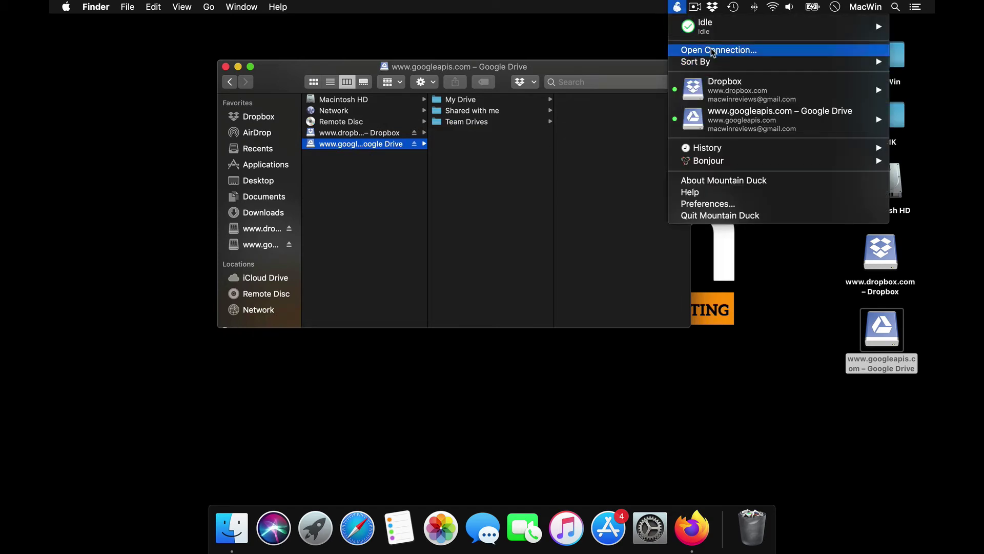
left_click(684, 52)
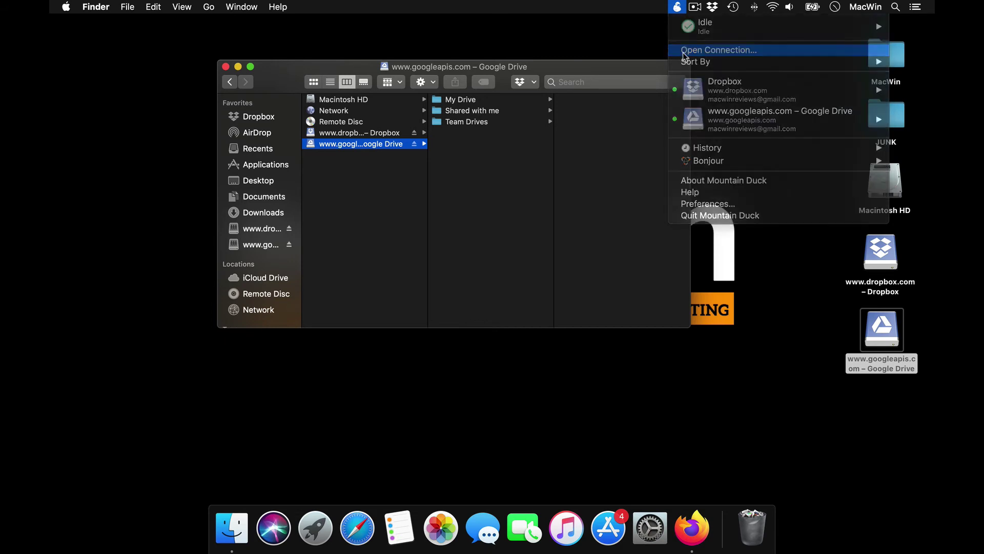
left_click(484, 94)
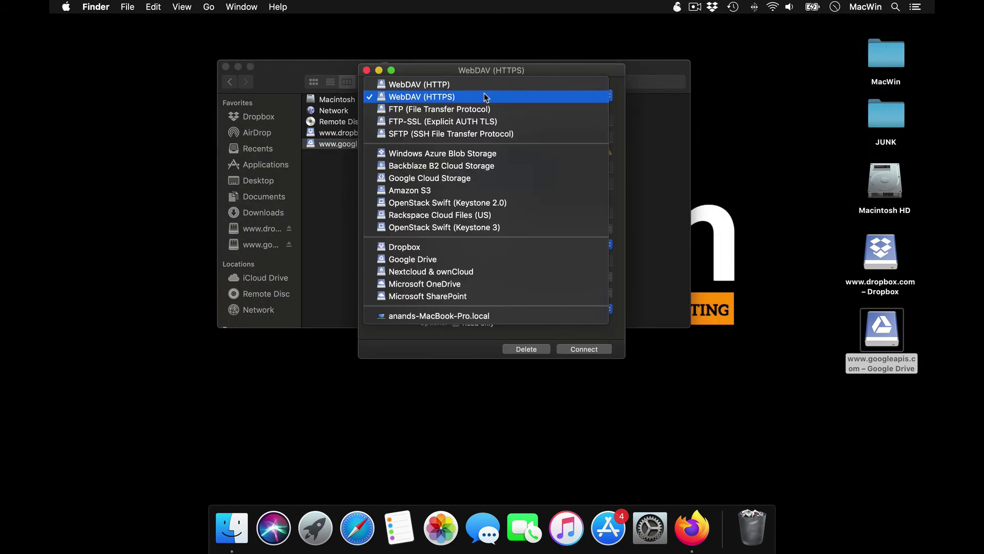
left_click(467, 109)
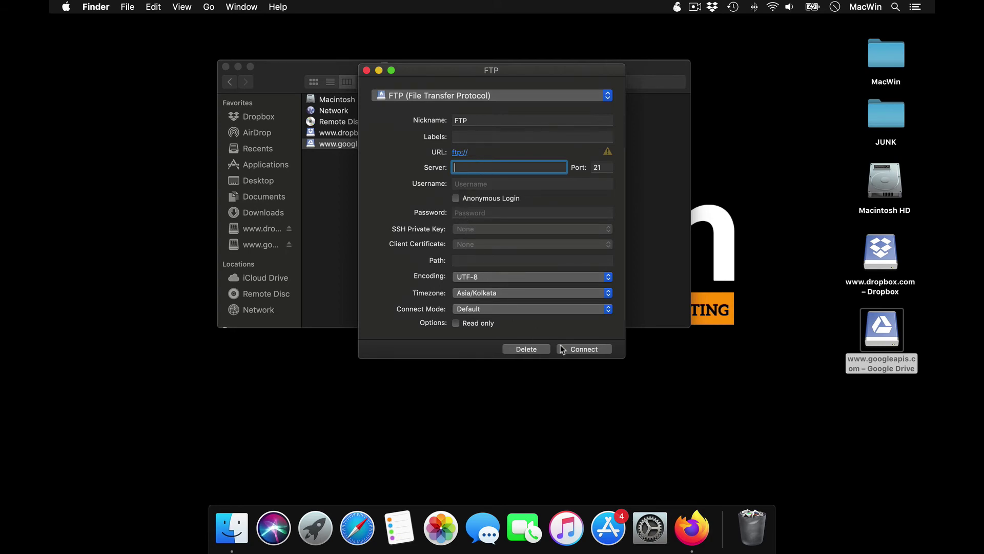
left_click(367, 70)
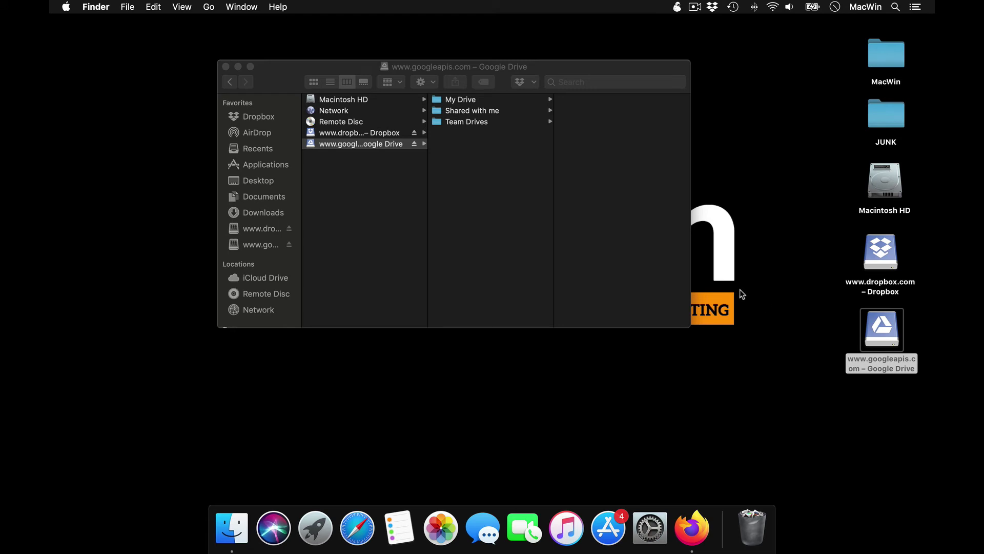
left_click(764, 313)
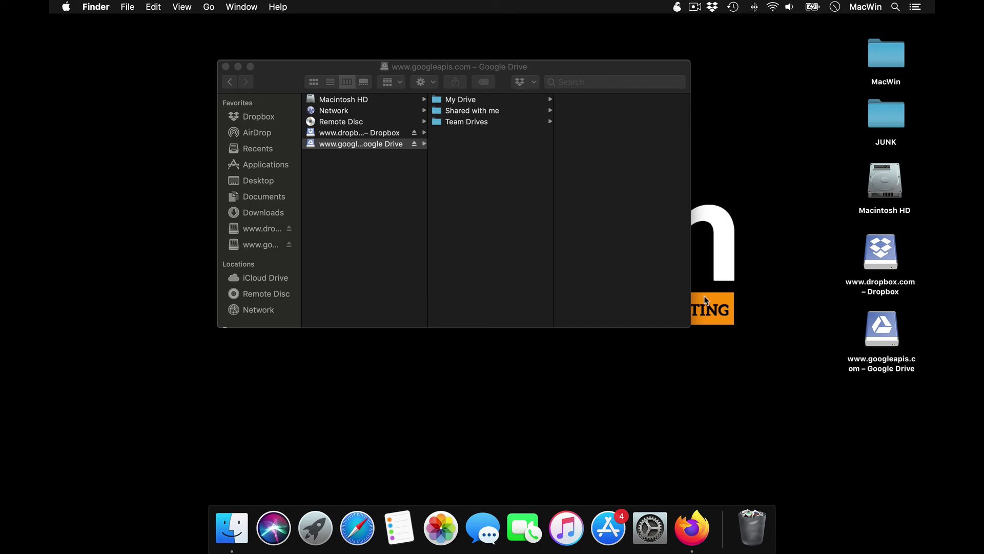
Switch to the Mountain Duck website in Firefox and scroll through its feature sections.
left_click(693, 530)
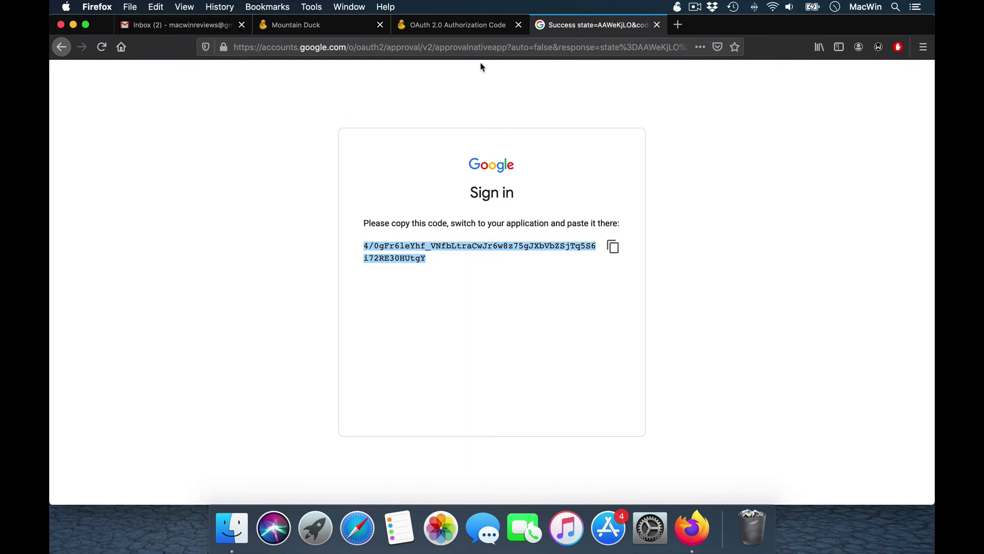
left_click(358, 28)
scroll(495, 208, "down", 12)
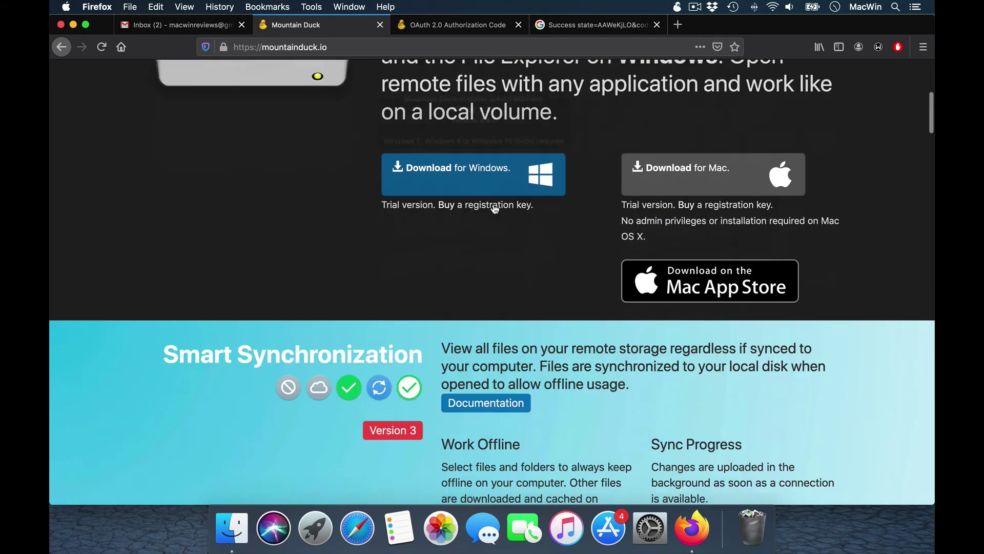
scroll(494, 209, "down", 15)
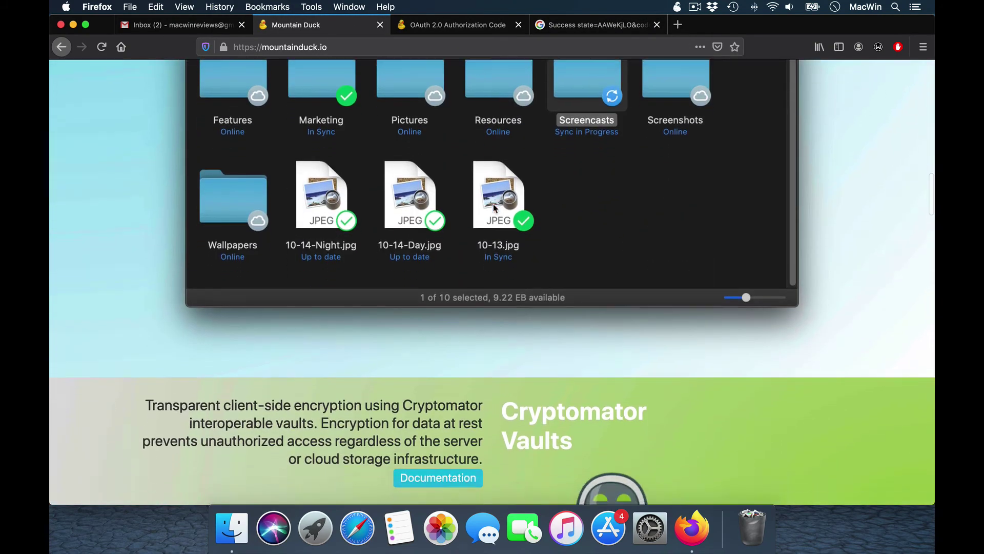
scroll(493, 207, "down", 15)
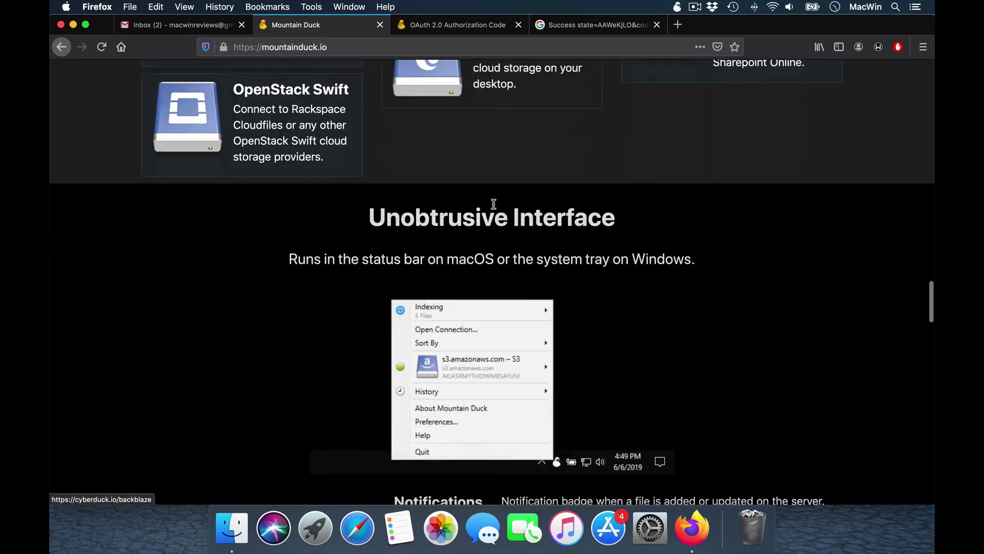
scroll(494, 208, "down", 15)
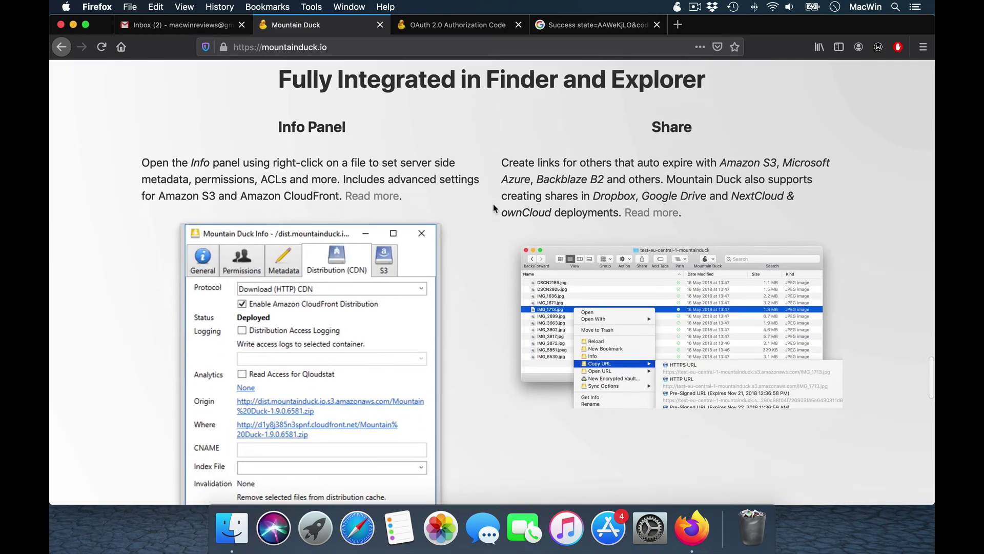
scroll(494, 209, "down", 10)
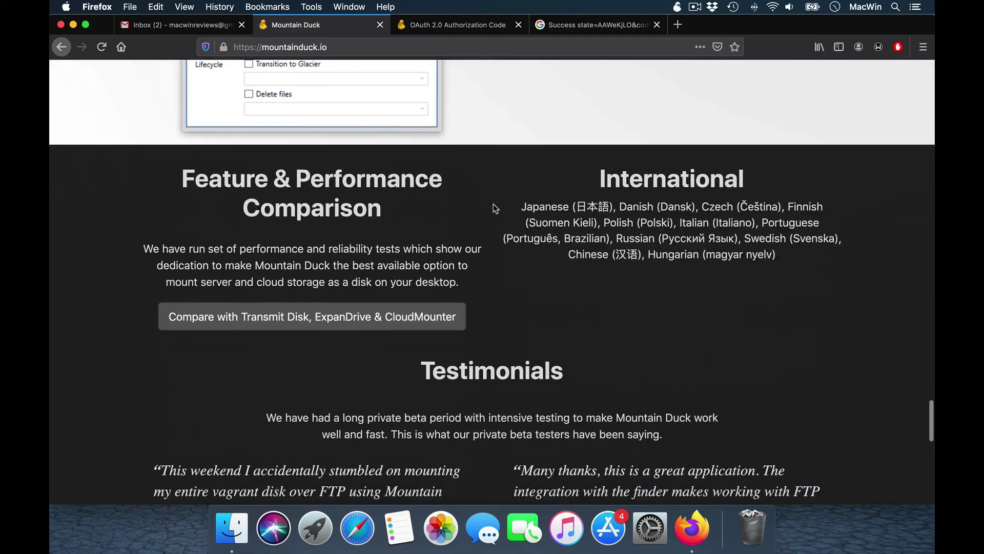
Review the Transmit Disk, ExpanDrive & CloudMounter comparison tables, noting the offline and online-mode rows.
left_click(364, 285)
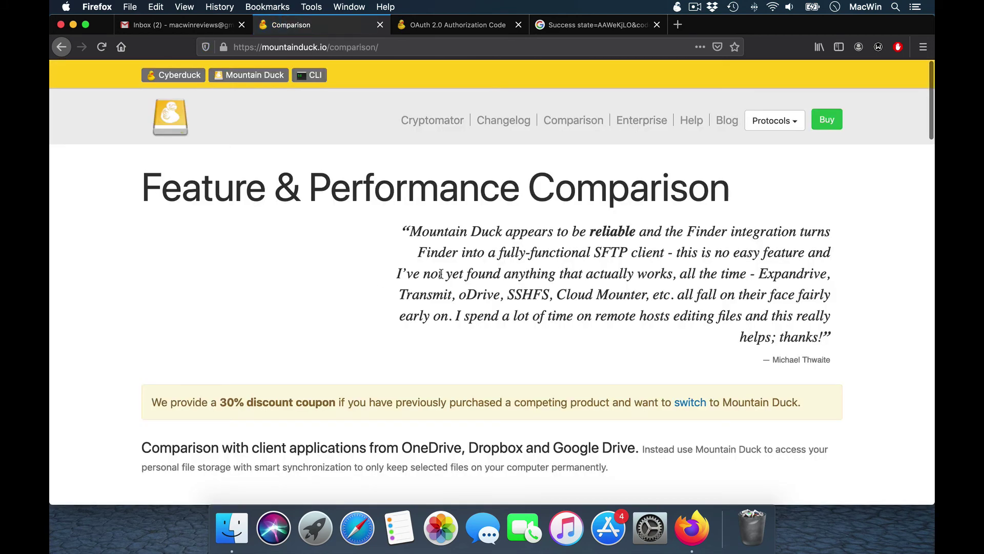
scroll(441, 274, "down", 5)
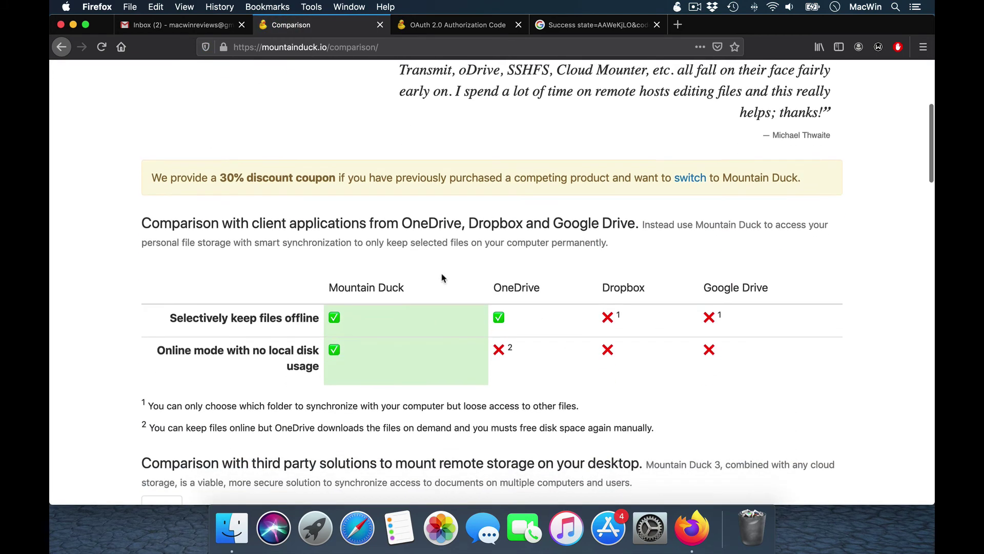
left_click_drag(346, 316, 287, 311)
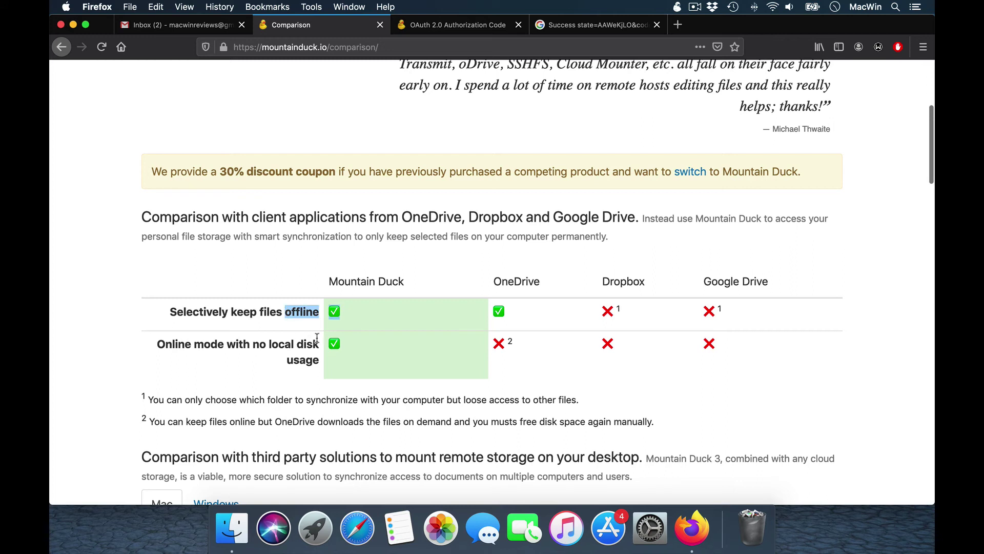
left_click_drag(338, 365, 406, 336)
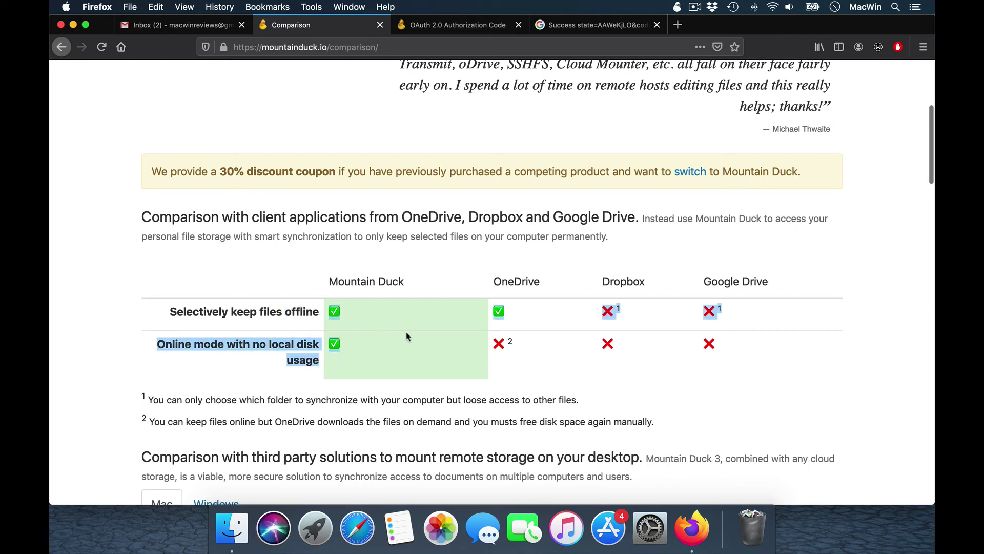
left_click(440, 335)
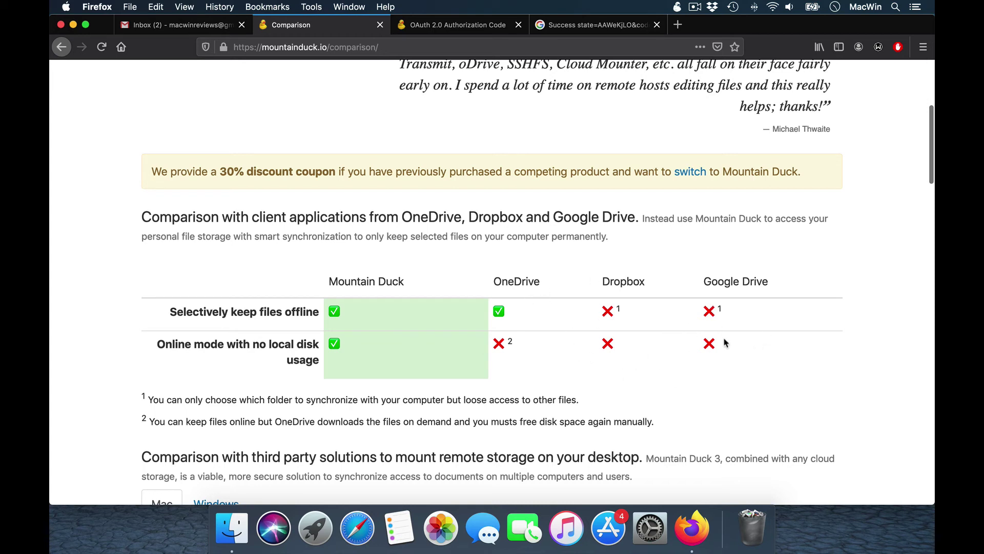
scroll(725, 342, "down", 5)
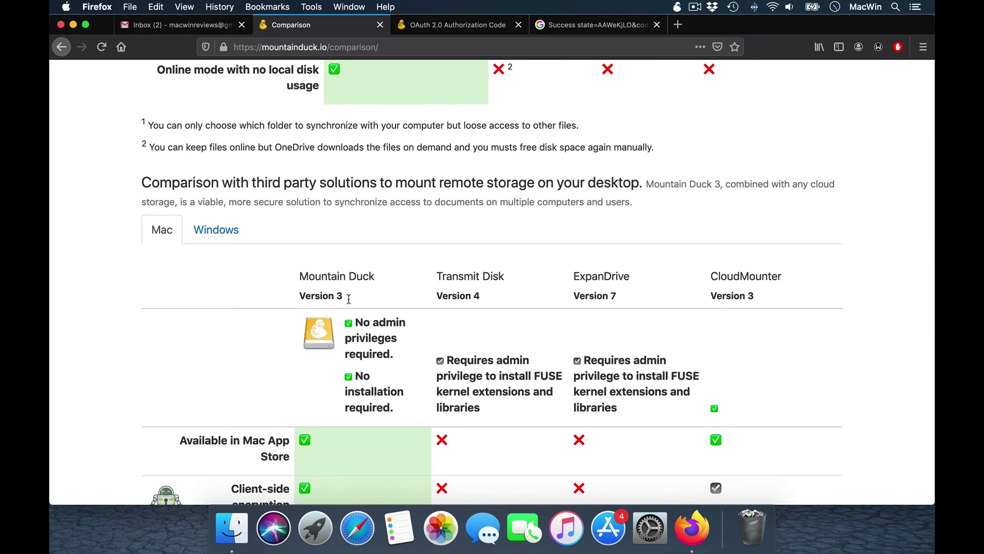
scroll(380, 385, "down", 4)
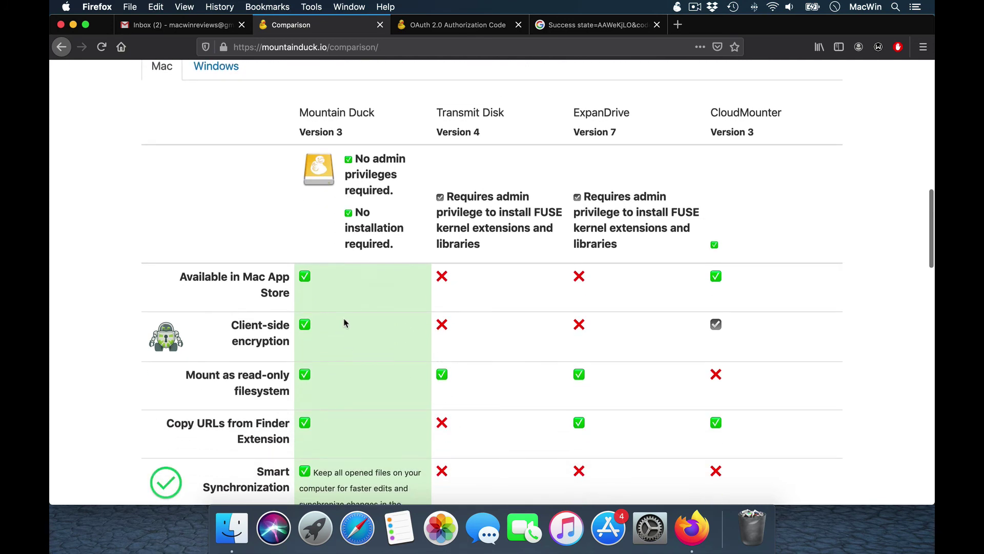
scroll(344, 322, "down", 3)
key("Home")
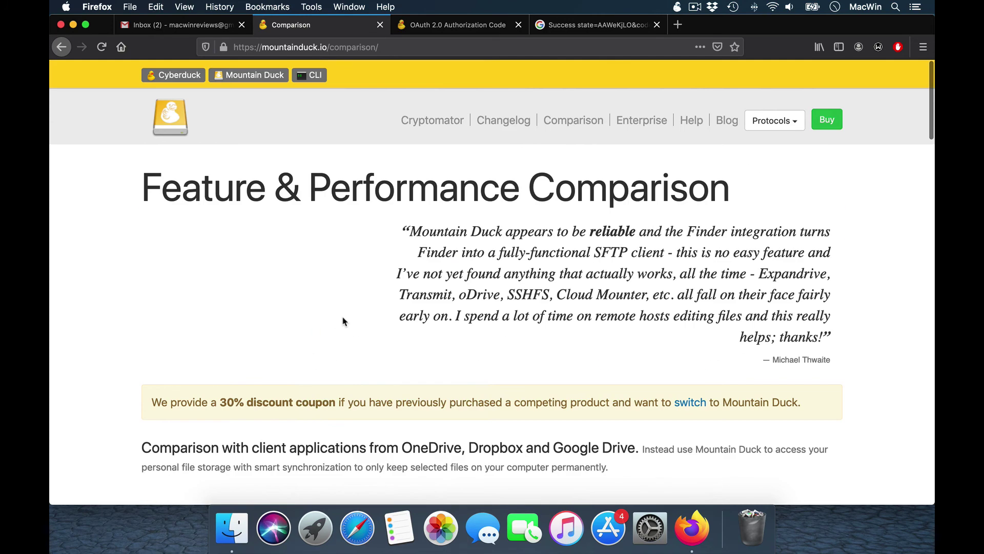
Open the Buy page and browse per-user prices from USD 39.00 to USD 1084.00.
left_click(825, 121)
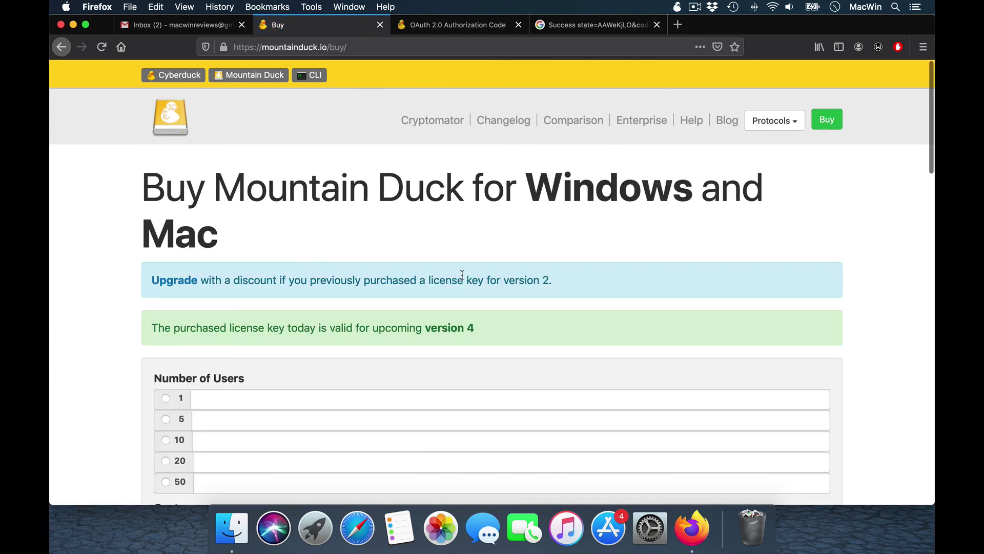
scroll(374, 270, "down", 1)
scroll(583, 259, "down", 3)
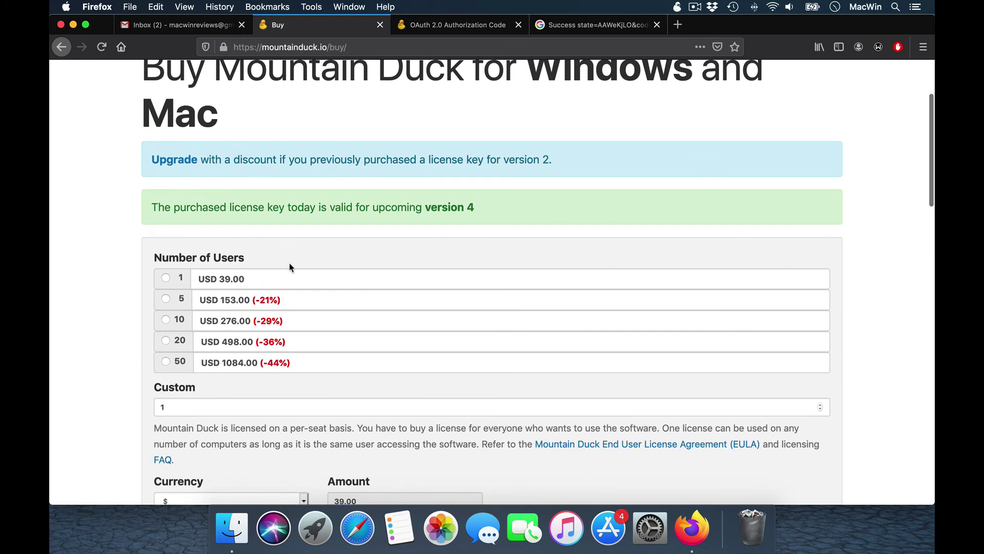
scroll(288, 265, "down", 3)
scroll(286, 263, "up", 5)
scroll(308, 292, "up", 1)
scroll(495, 297, "down", 6)
scroll(495, 296, "up", 7)
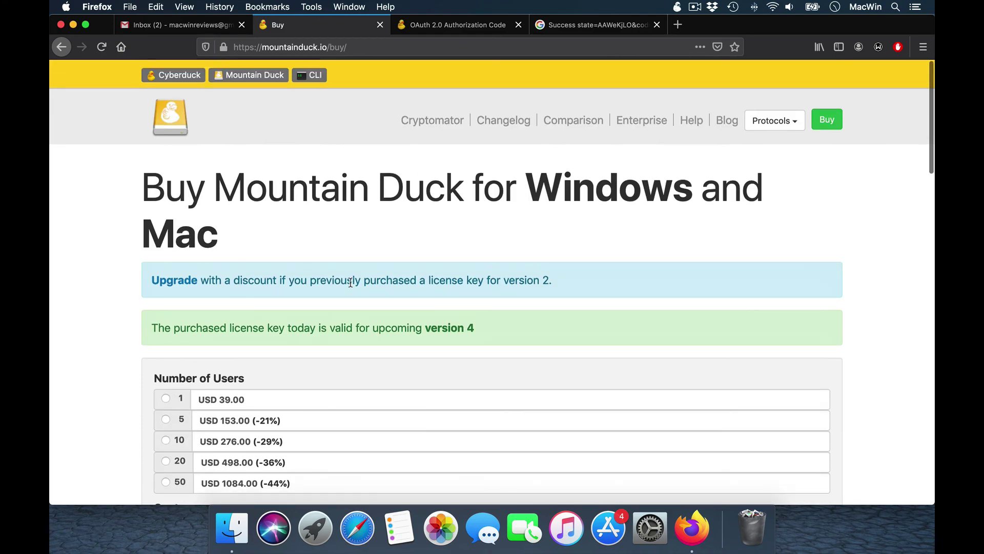
Return to the Finder desktop and view the Dropbox, FTP and Google Drive bookmarks in Mountain Duck's menu.
key("ctrl+Up")
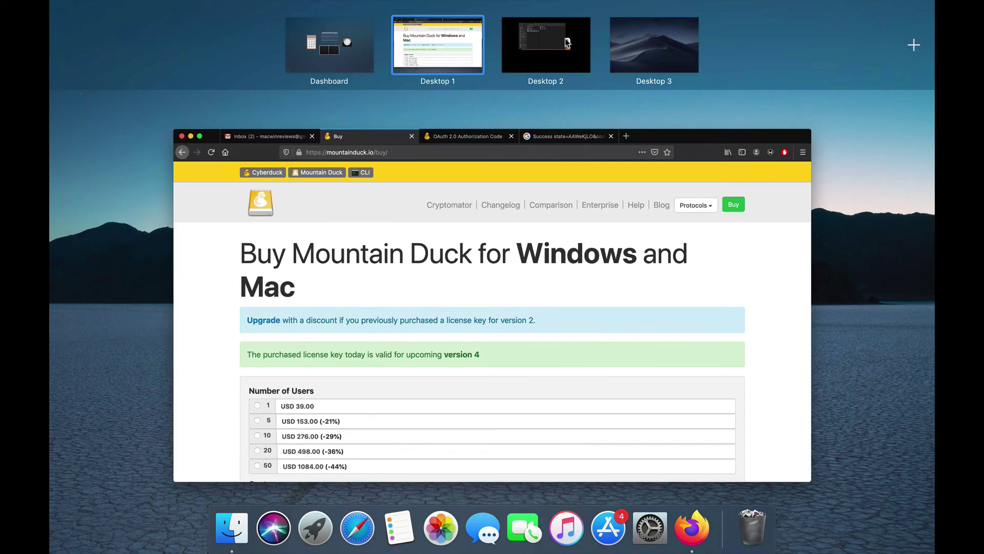
left_click(545, 40)
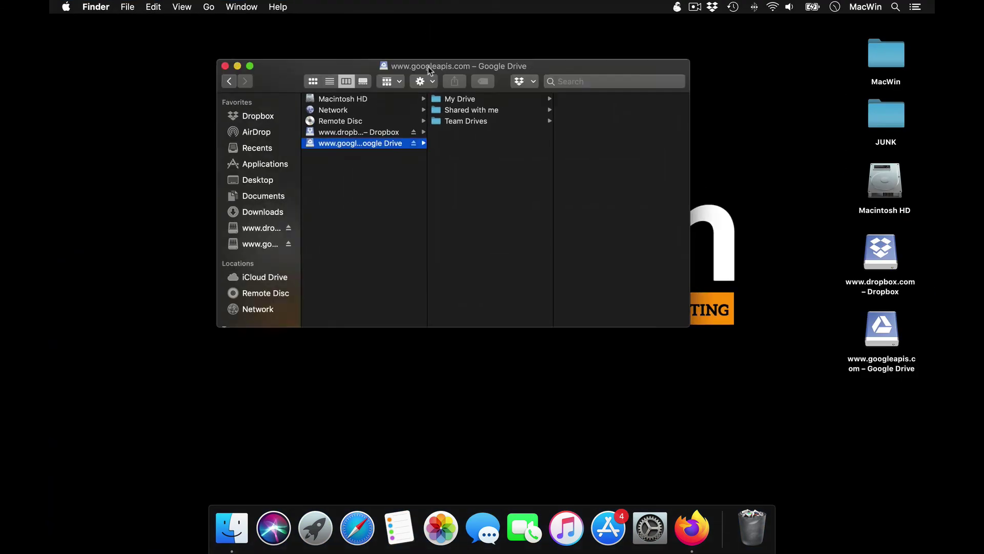
left_click_drag(428, 66, 398, 65)
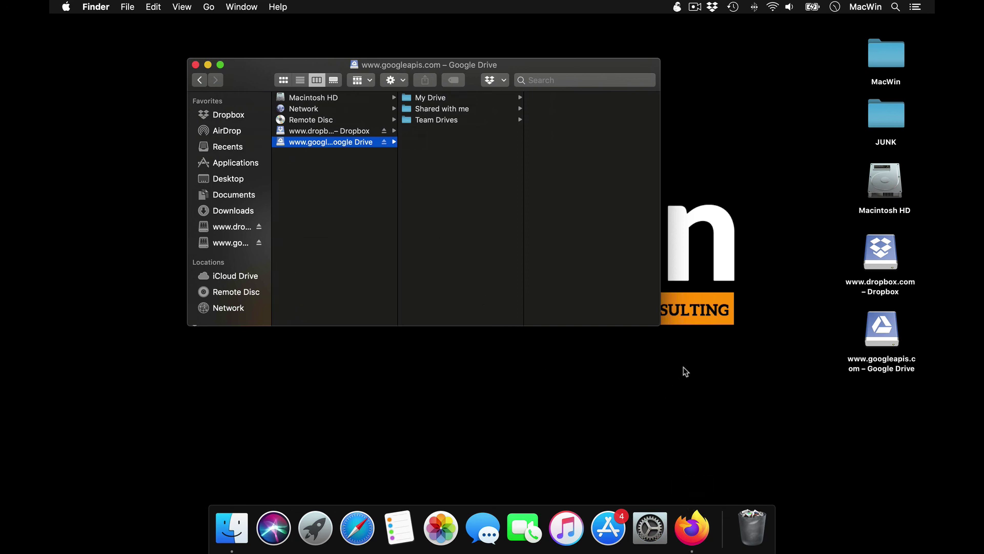
left_click(678, 7)
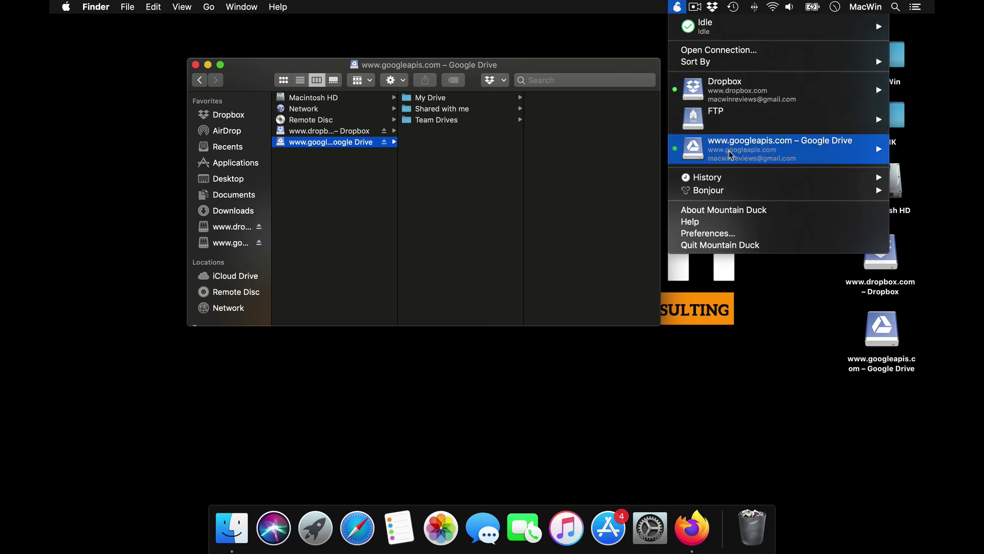
mouse_move(740, 128)
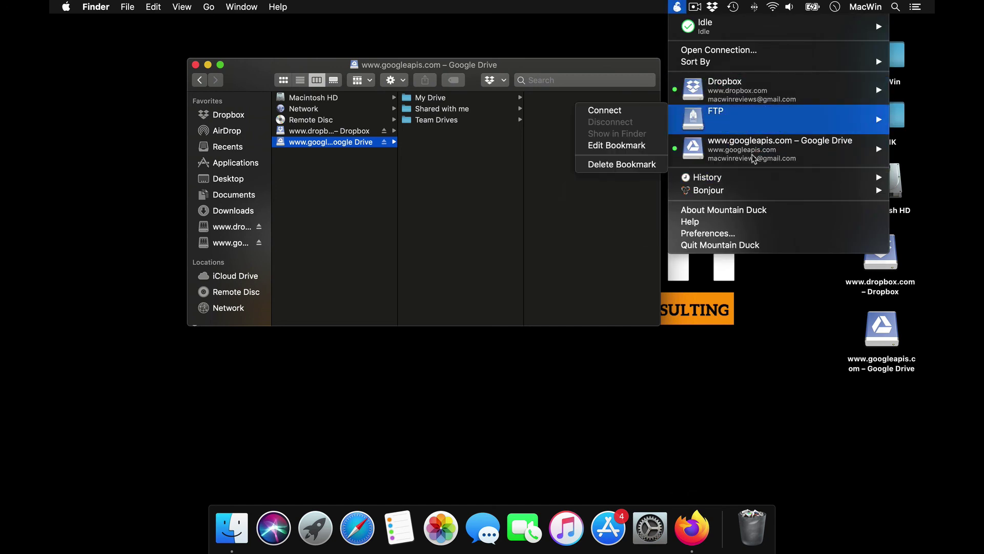